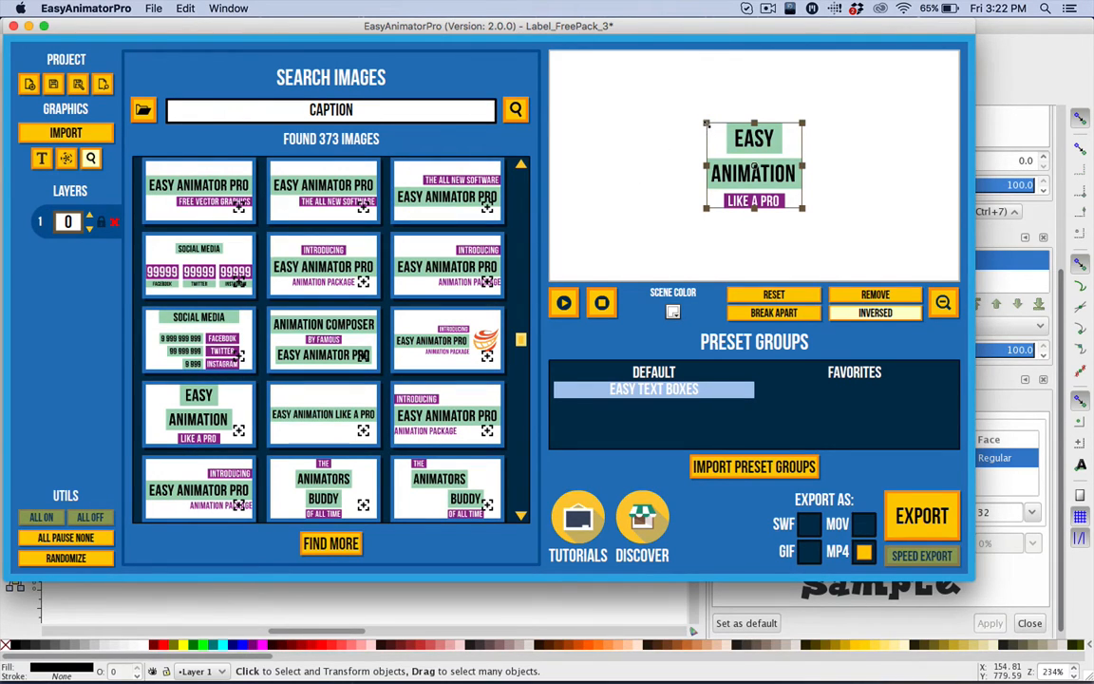
Enlarge the three-line caption graphic on the stage and break it apart into separate layers.
left_click_drag(706, 123, 652, 91)
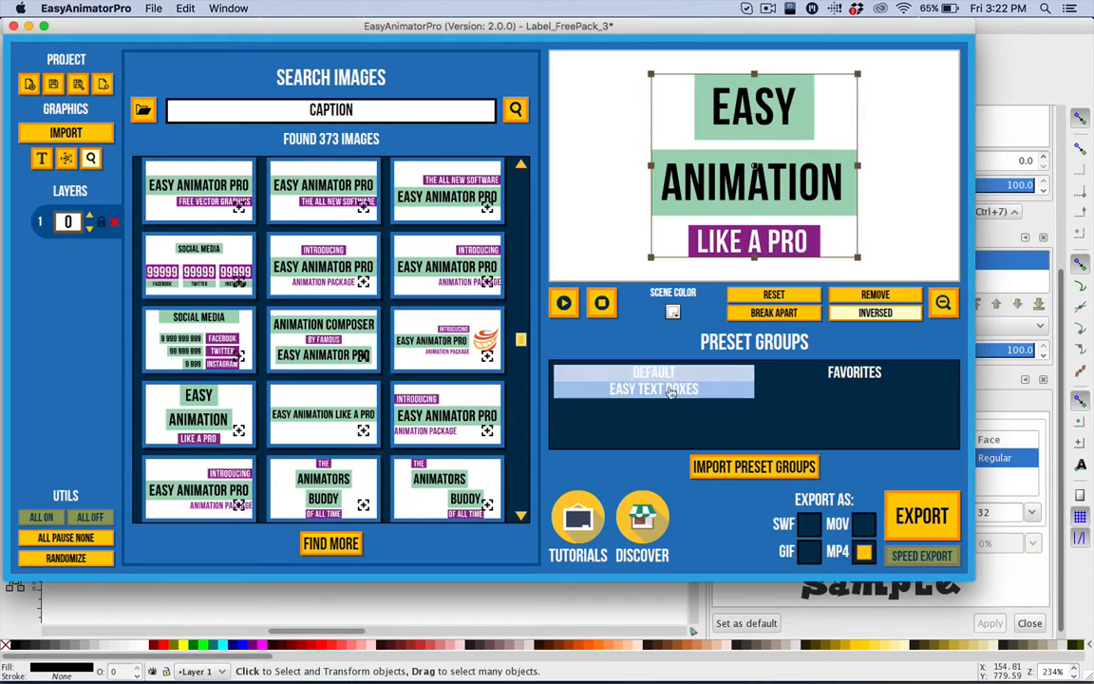
left_click(796, 317)
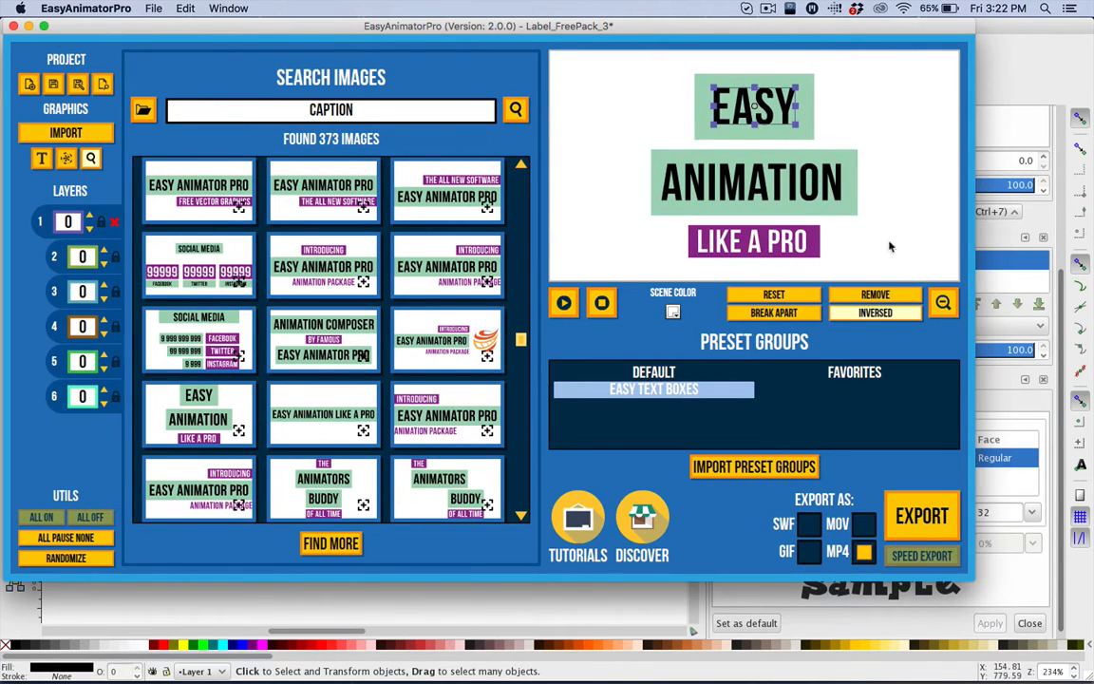
Remove the EASY and ANIMATION text graphics from the caption, then select the LIKE A PRO text.
left_click(875, 295)
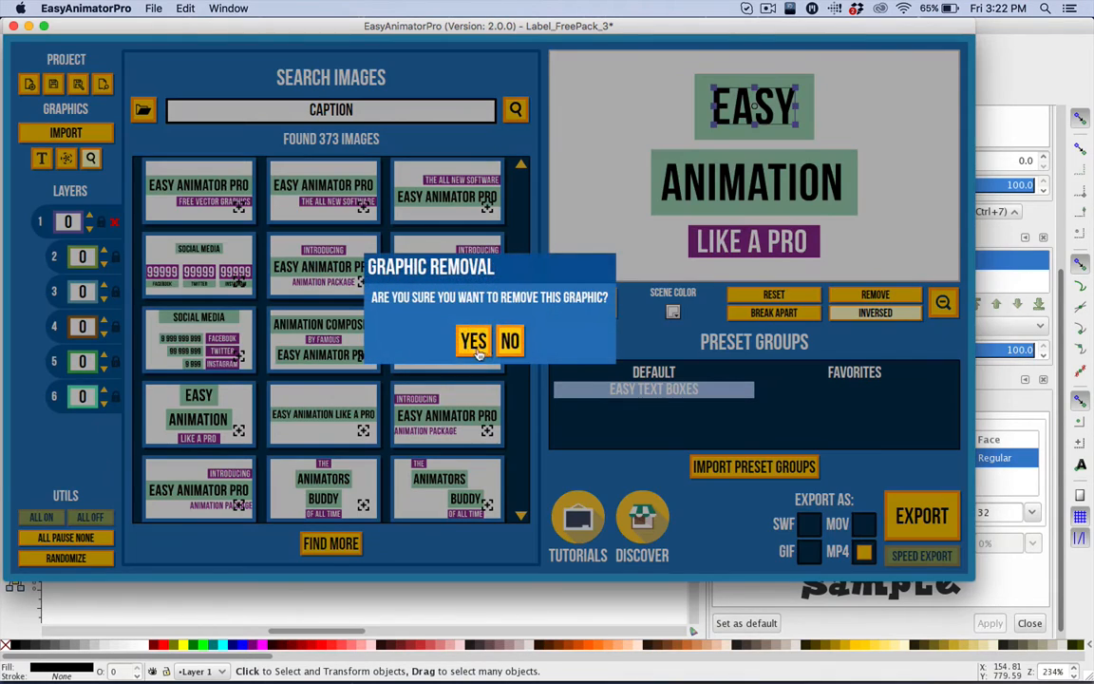
left_click(472, 340)
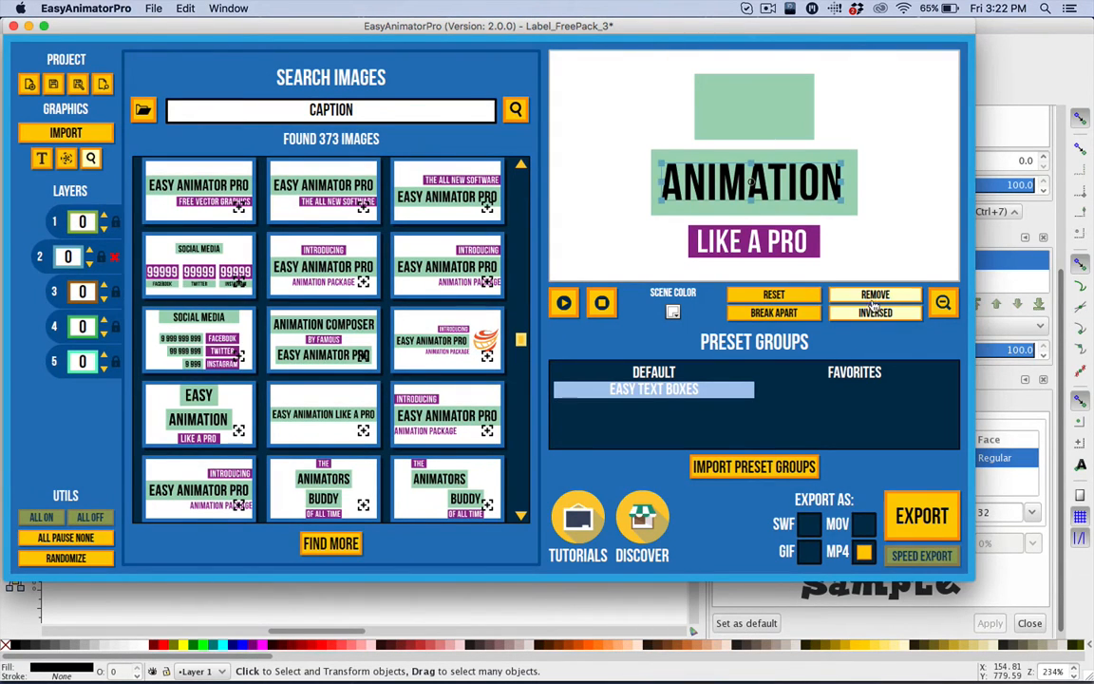
left_click(874, 295)
left_click(473, 340)
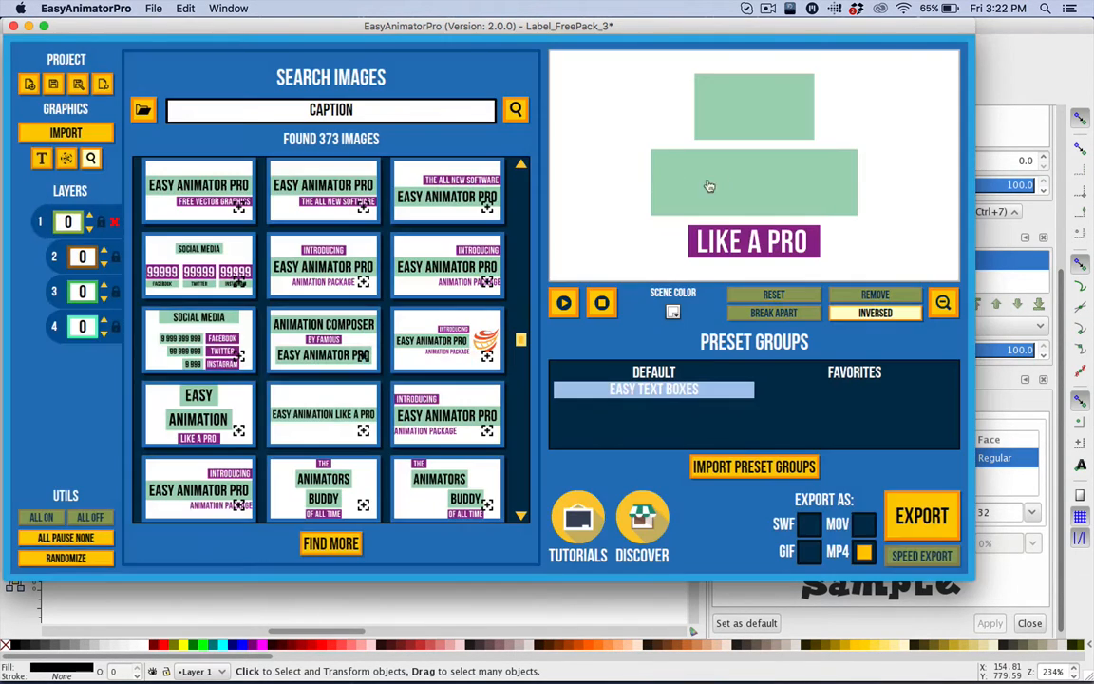
left_click(793, 249)
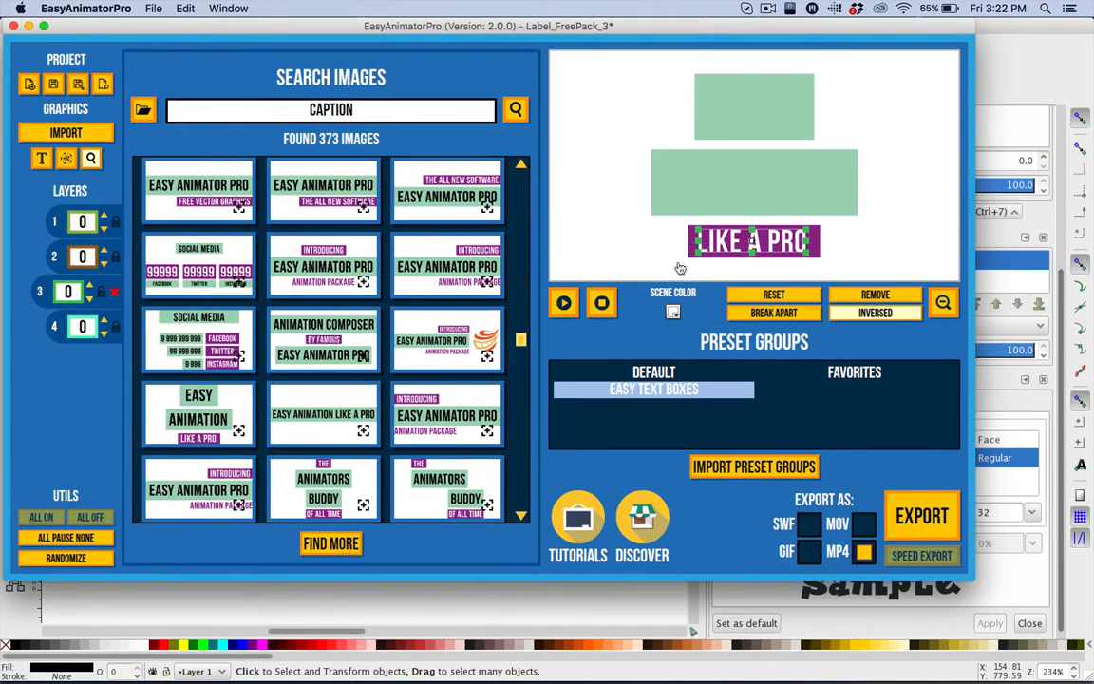
Switch to Inkscape and move the Sample text about 46 px left and 9 px down.
left_click(335, 618)
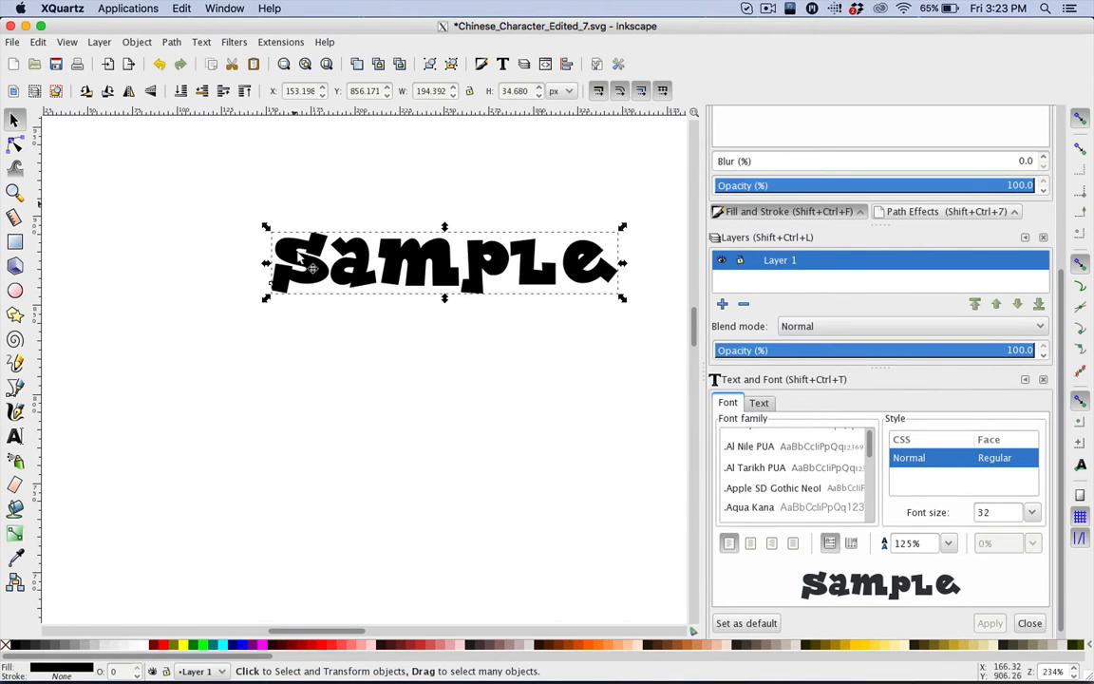
left_click_drag(392, 266, 310, 283)
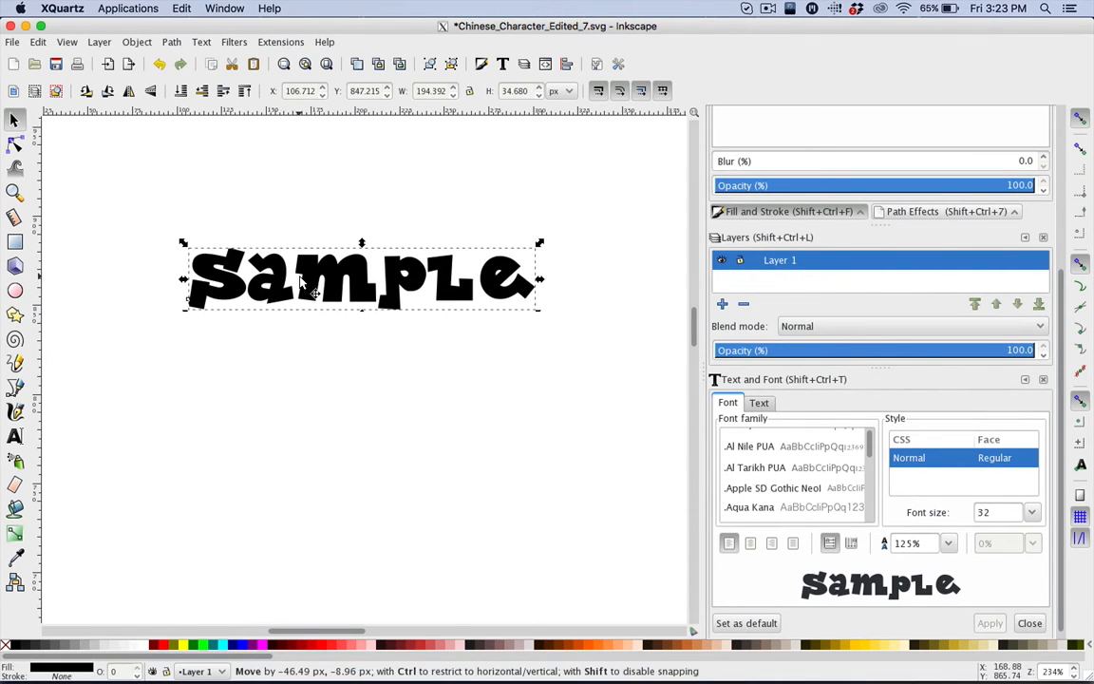
left_click(14, 434)
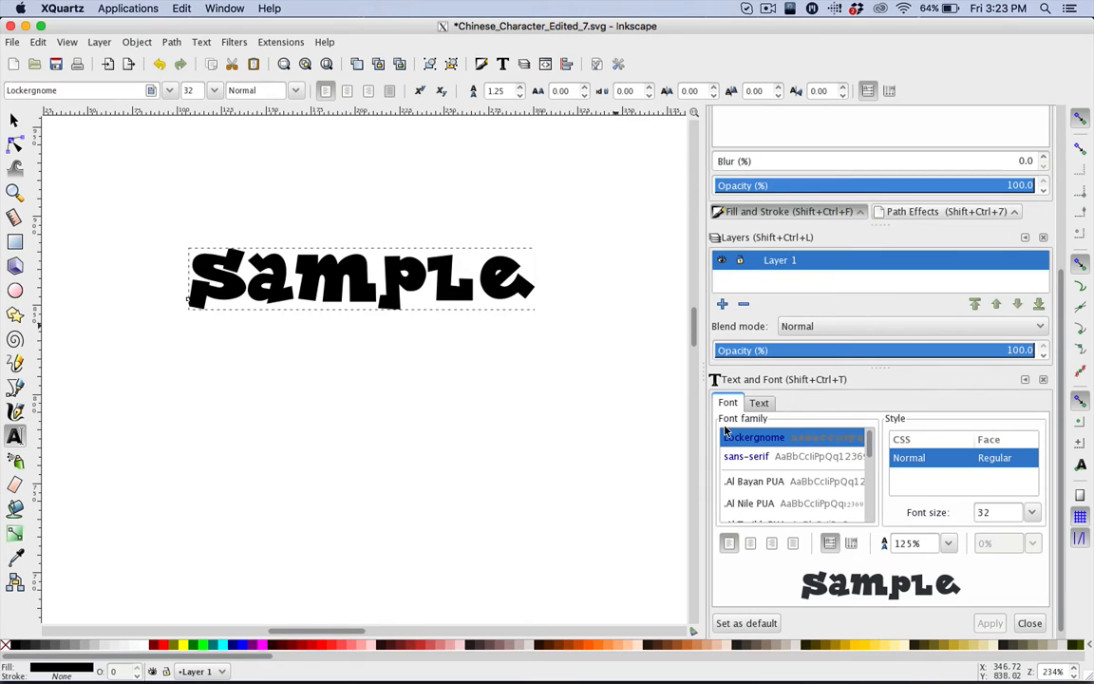
left_click(14, 119)
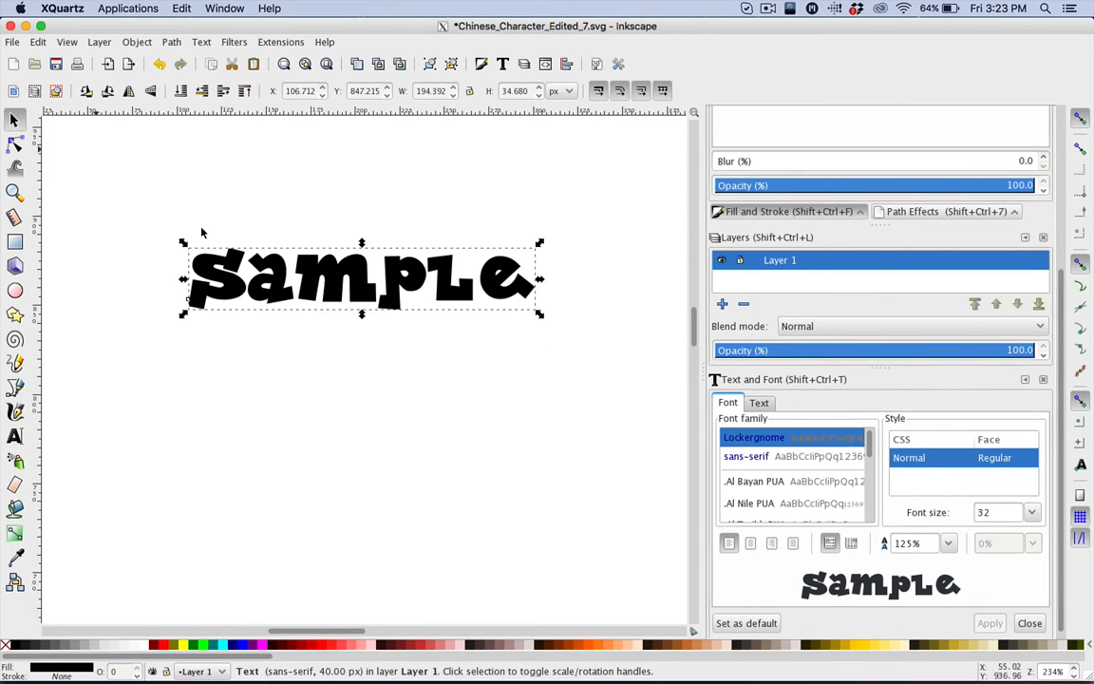
Add a new text object reading "Hello World" above the Sample text.
left_click(15, 436)
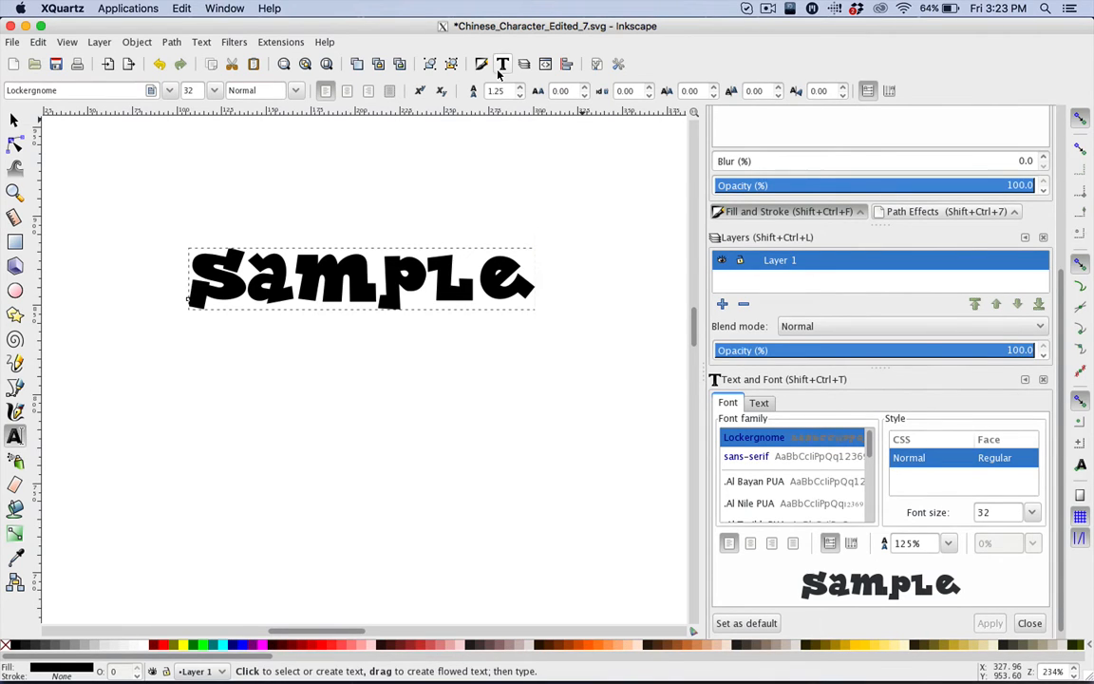
left_click(228, 186)
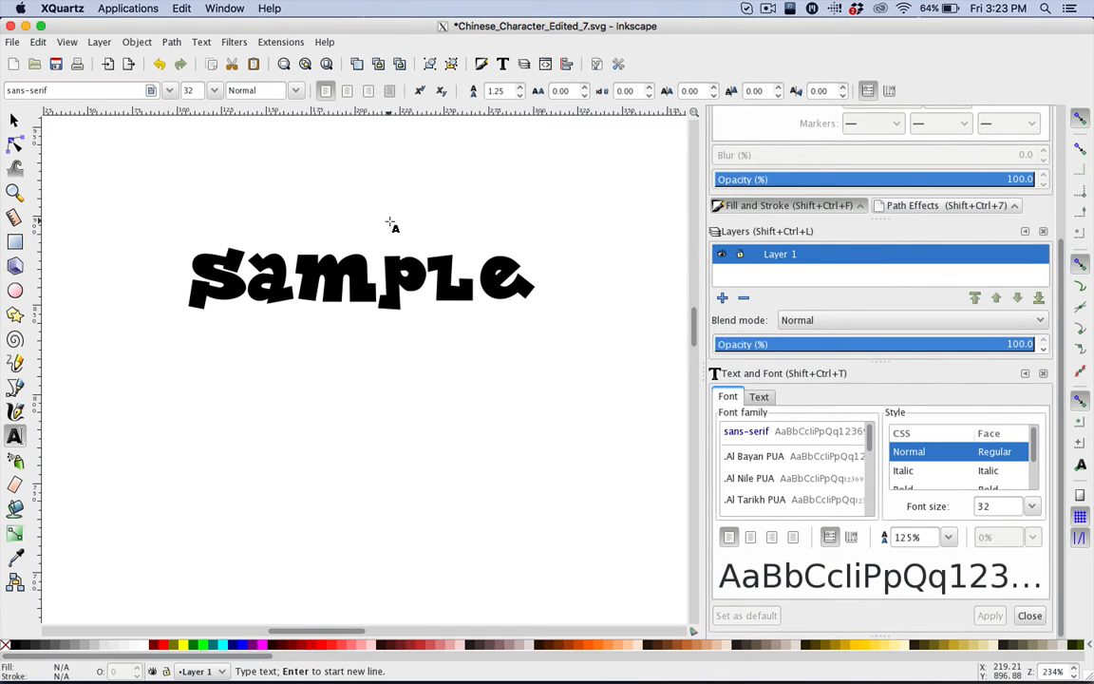
type("Hello World")
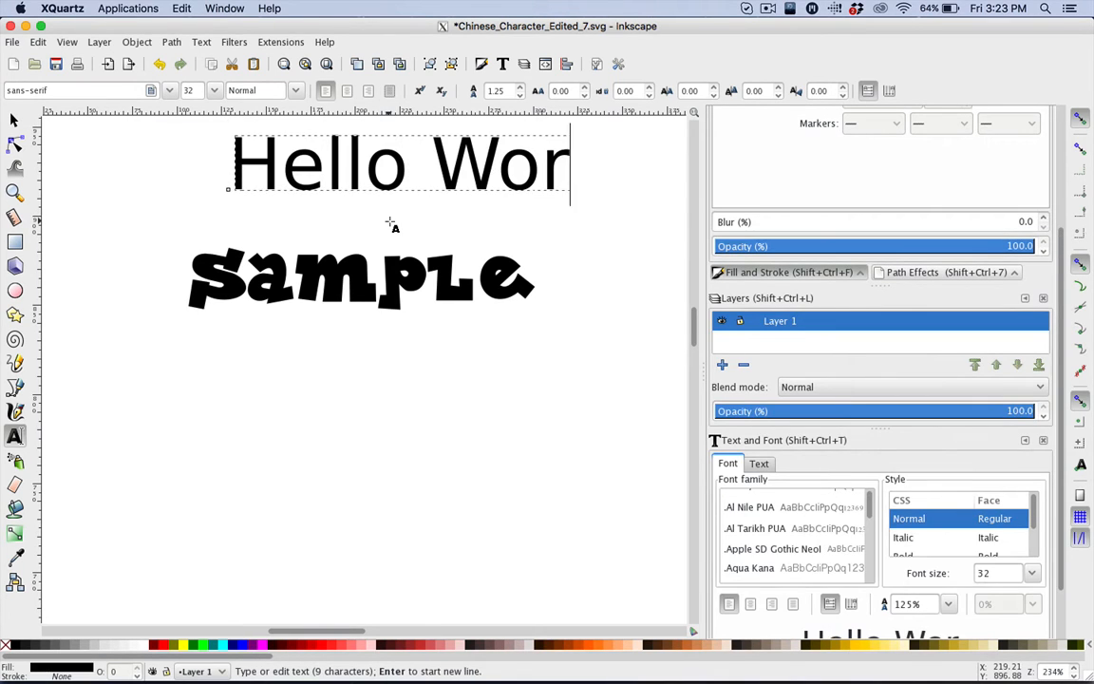
left_click(15, 120)
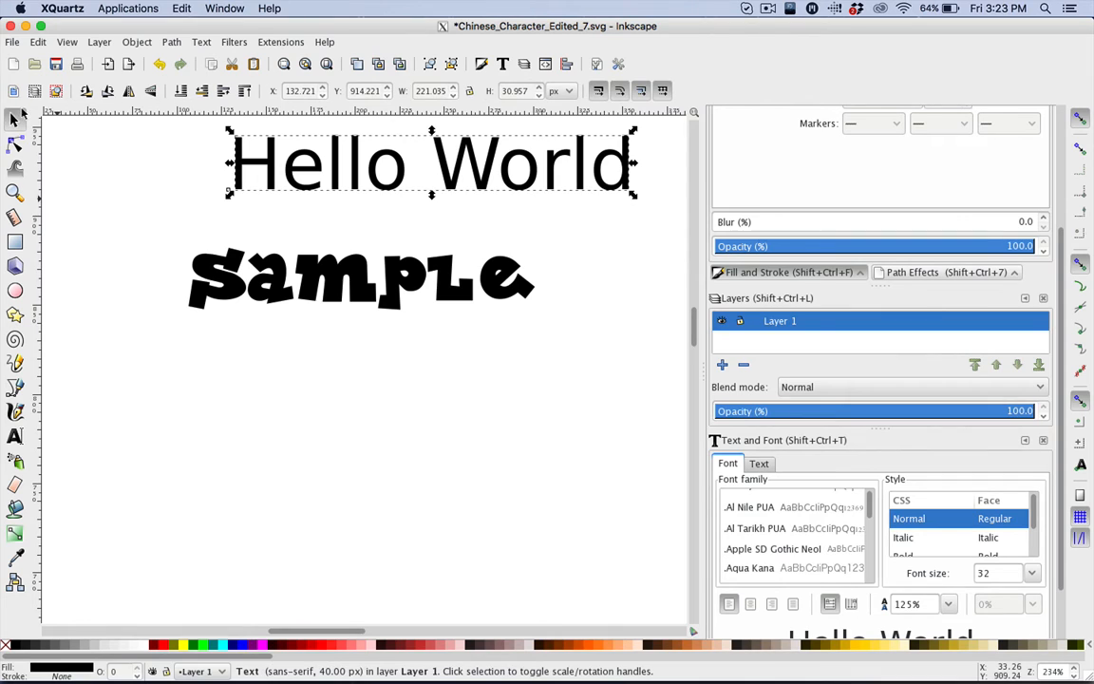
Set the Hello World text's font to Lockergnome and move it about 80 px left, above Sample.
left_click(329, 163)
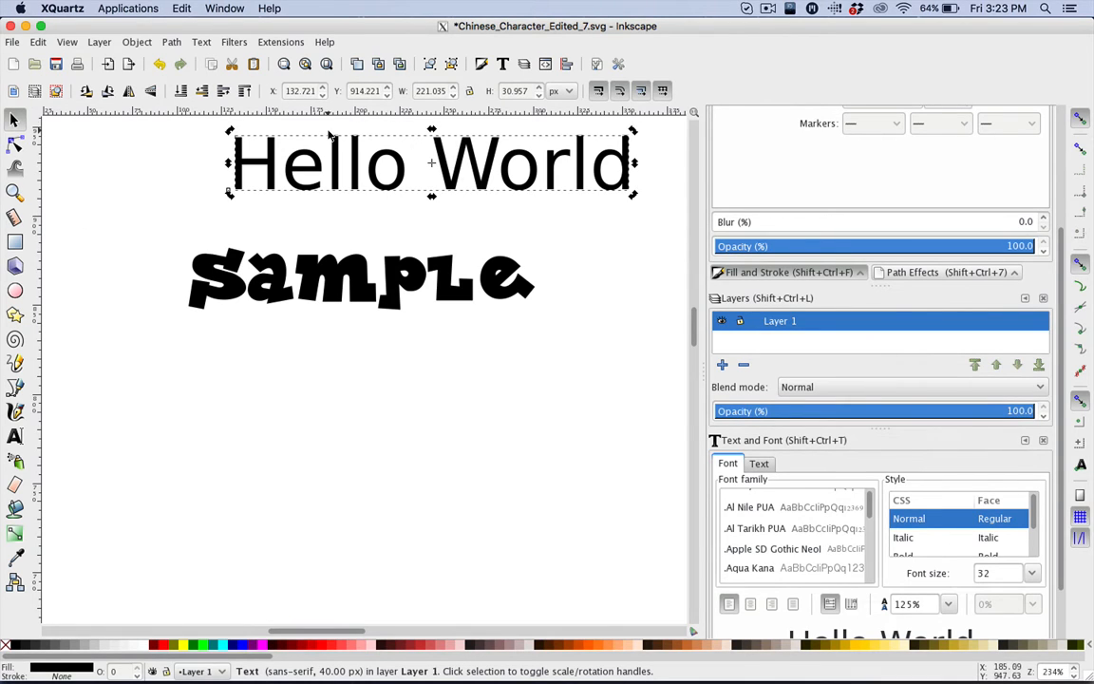
left_click(502, 65)
double_click(523, 167)
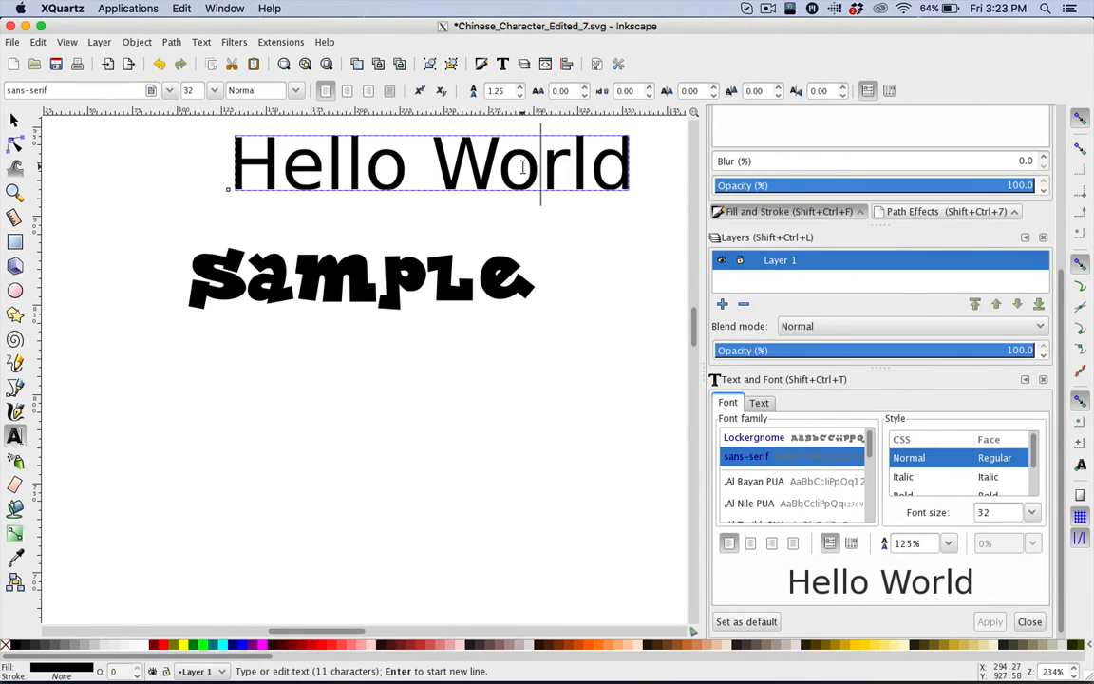
left_click_drag(631, 167, 209, 152)
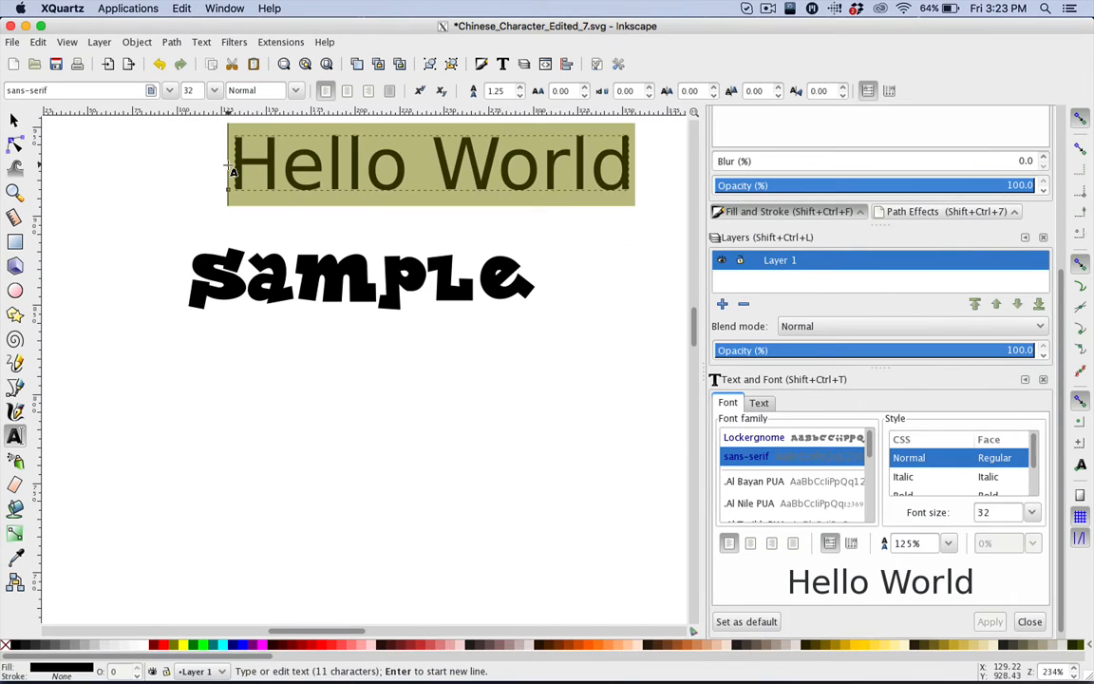
left_click(805, 438)
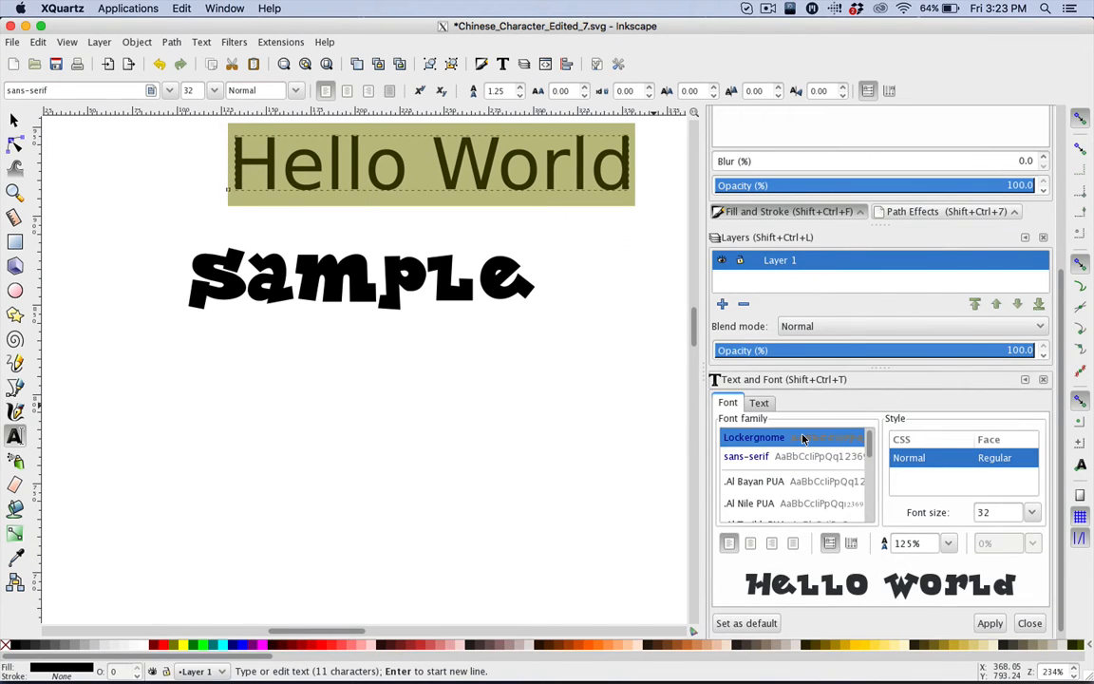
left_click(989, 622)
left_click(13, 119)
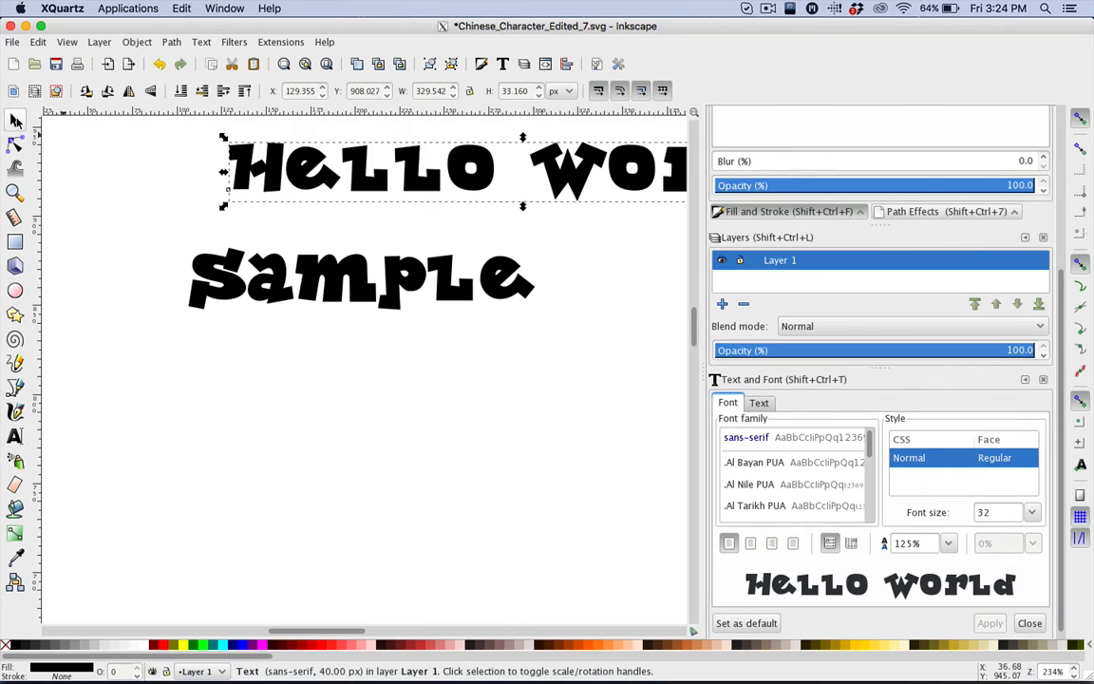
left_click_drag(302, 181, 157, 190)
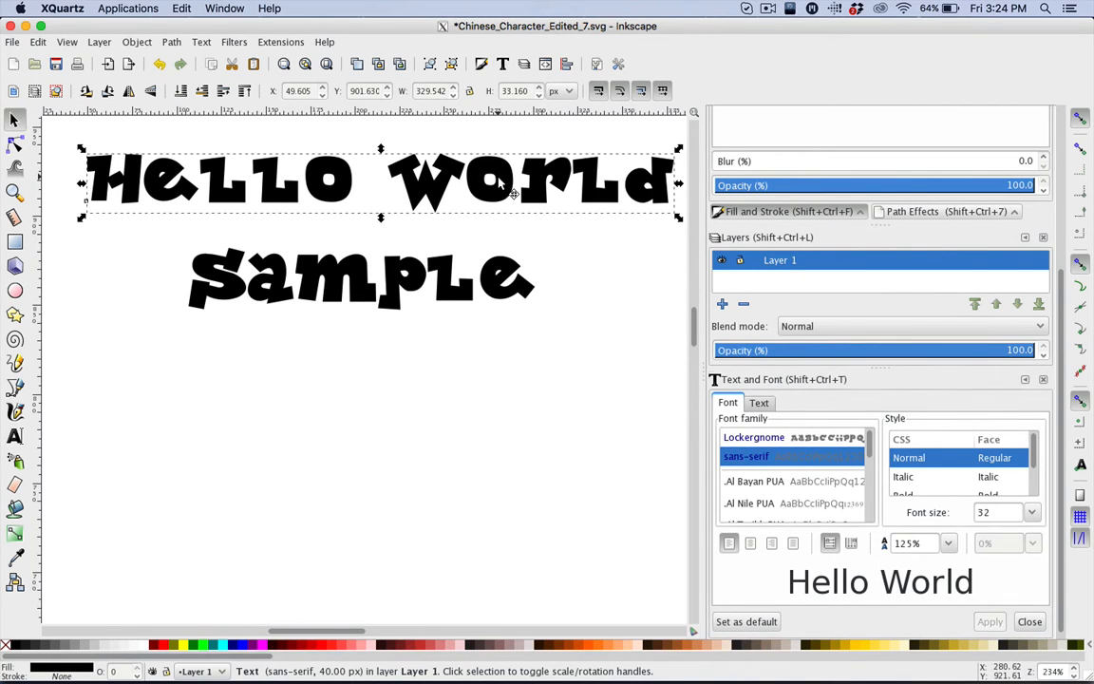
Select all the characters of Hello World and look through the available font families.
double_click(450, 163)
double_click(489, 184)
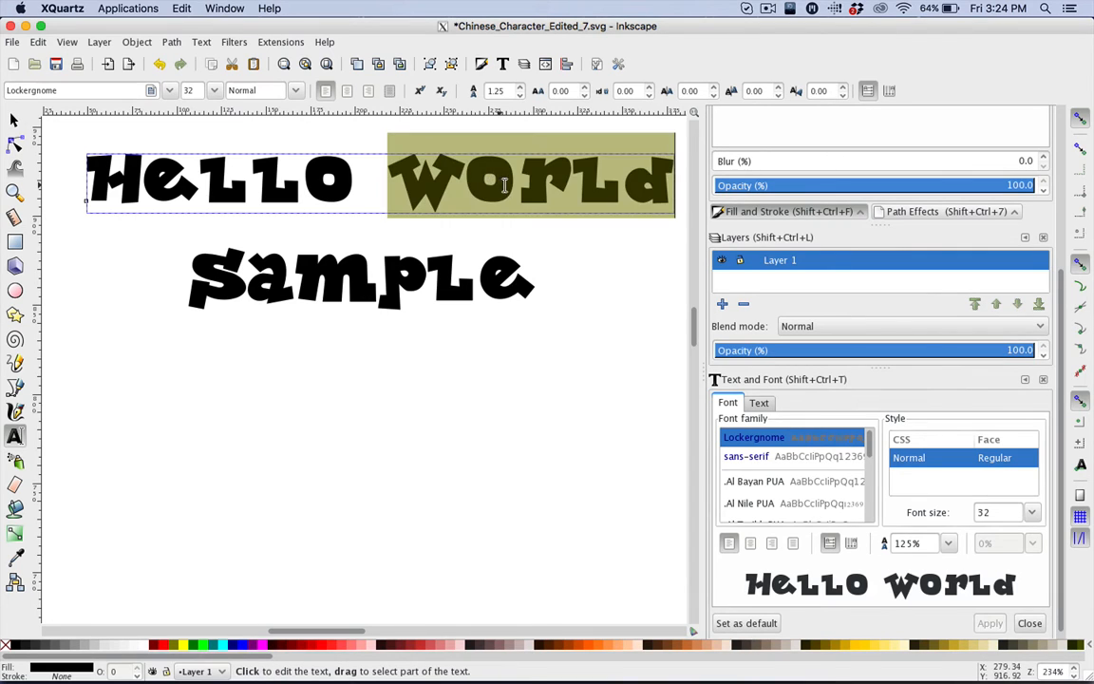
left_click(501, 184)
left_click_drag(92, 180, 662, 184)
left_click(169, 91)
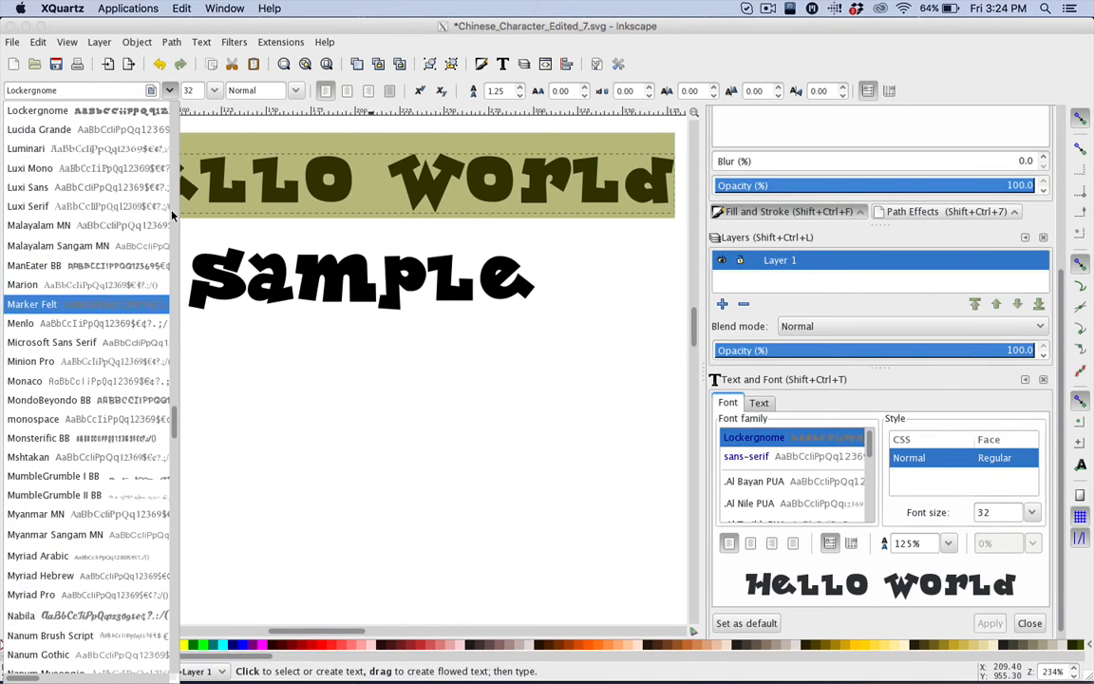
left_click(151, 36)
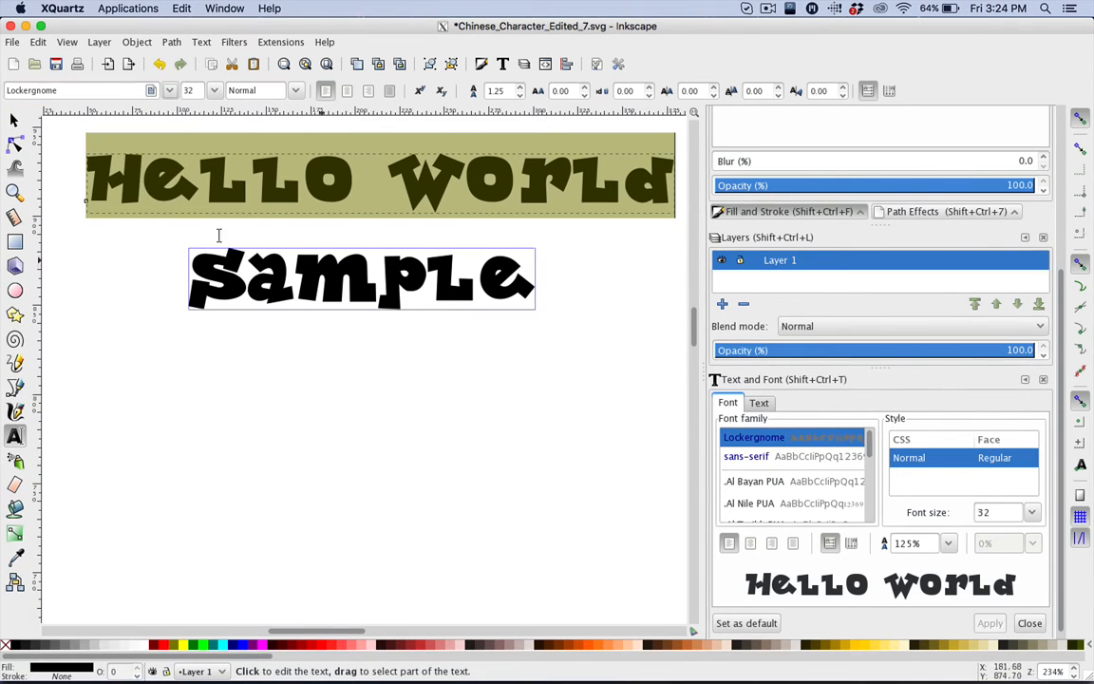
Move the Hello World text about 107 px down so that it sits below Sample.
left_click(14, 118)
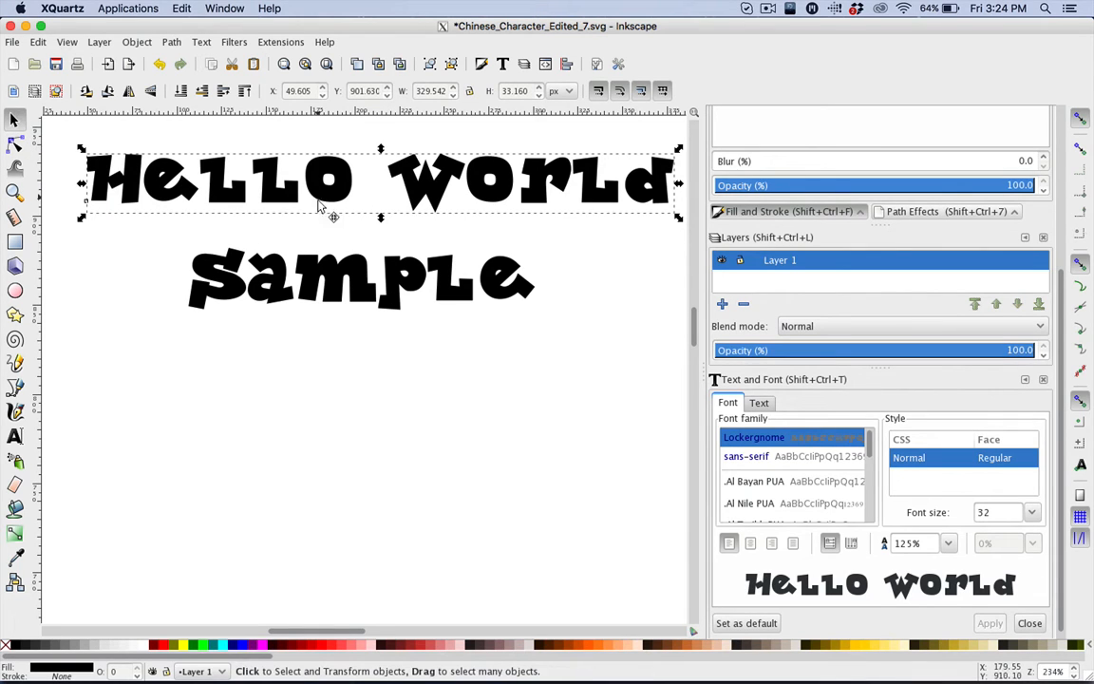
left_click_drag(322, 208, 294, 406)
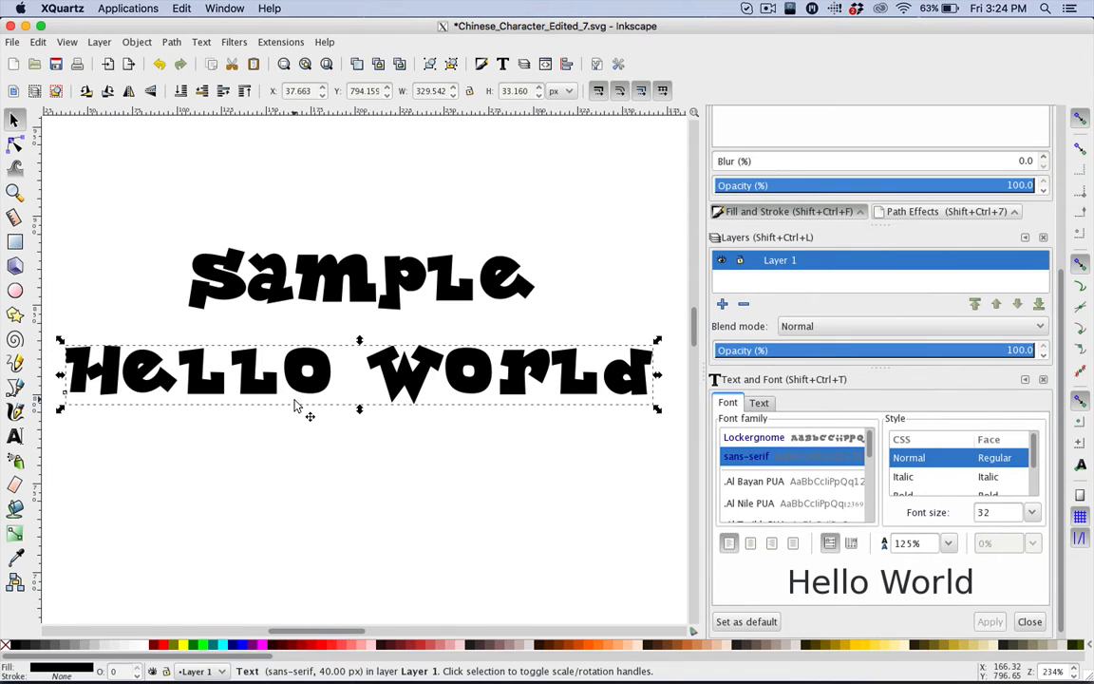
left_click(269, 366)
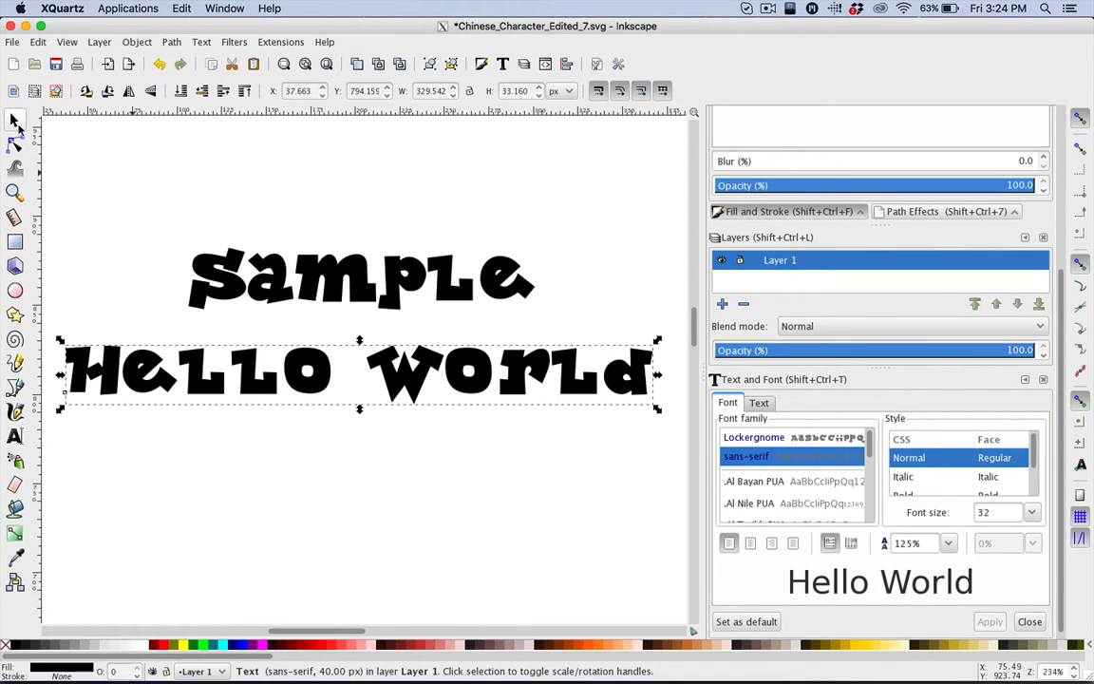
Convert the Sample text object to paths.
left_click(335, 296)
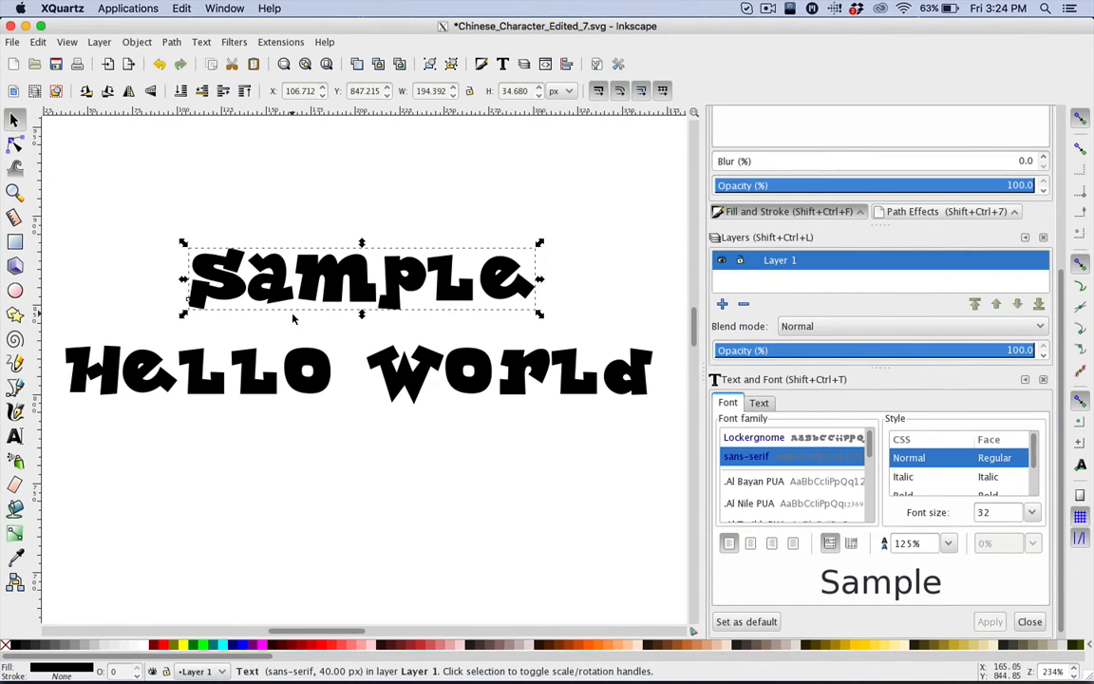
left_click(185, 41)
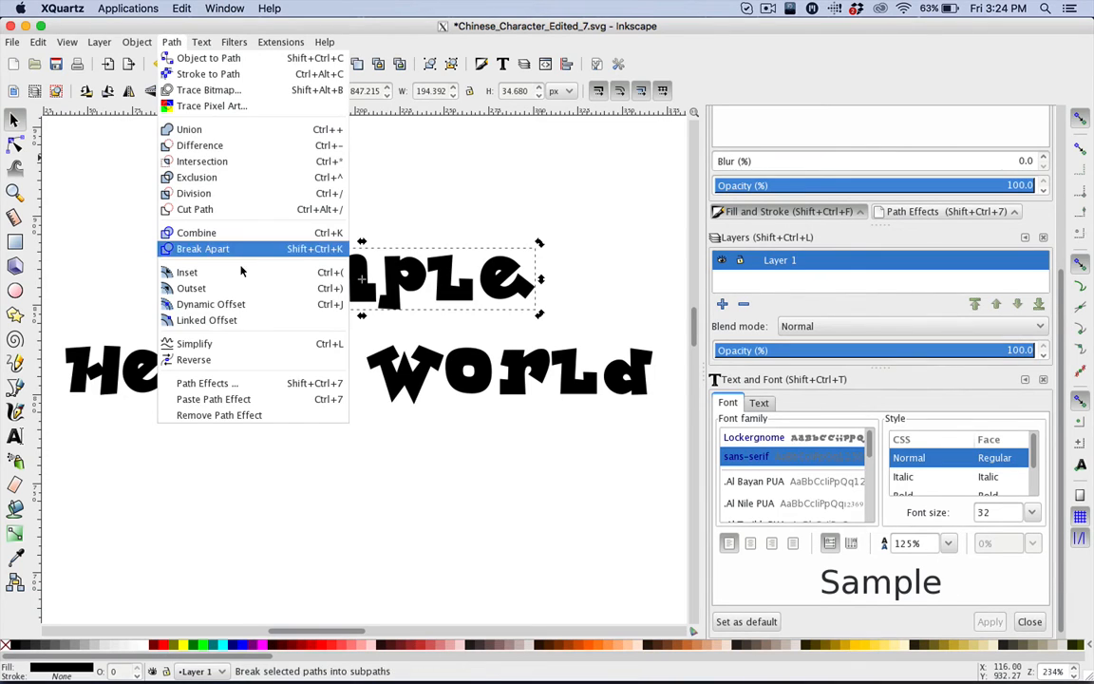
left_click(215, 58)
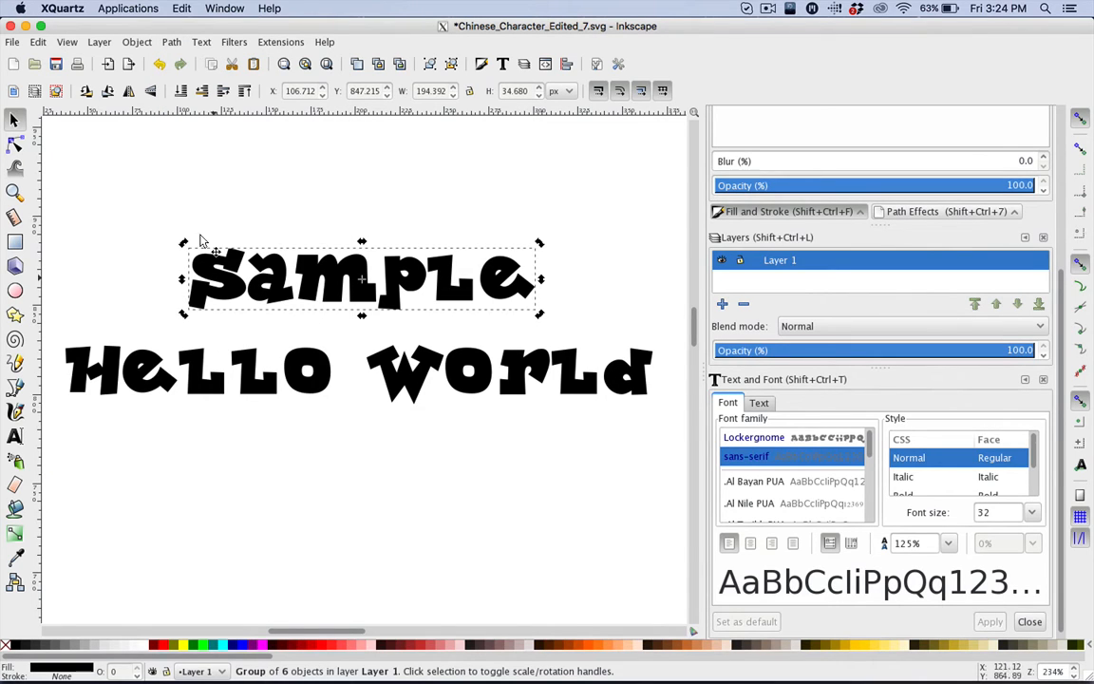
Examine the path nodes of the letter S in the converted Sample word.
left_click(14, 120)
left_click(259, 181)
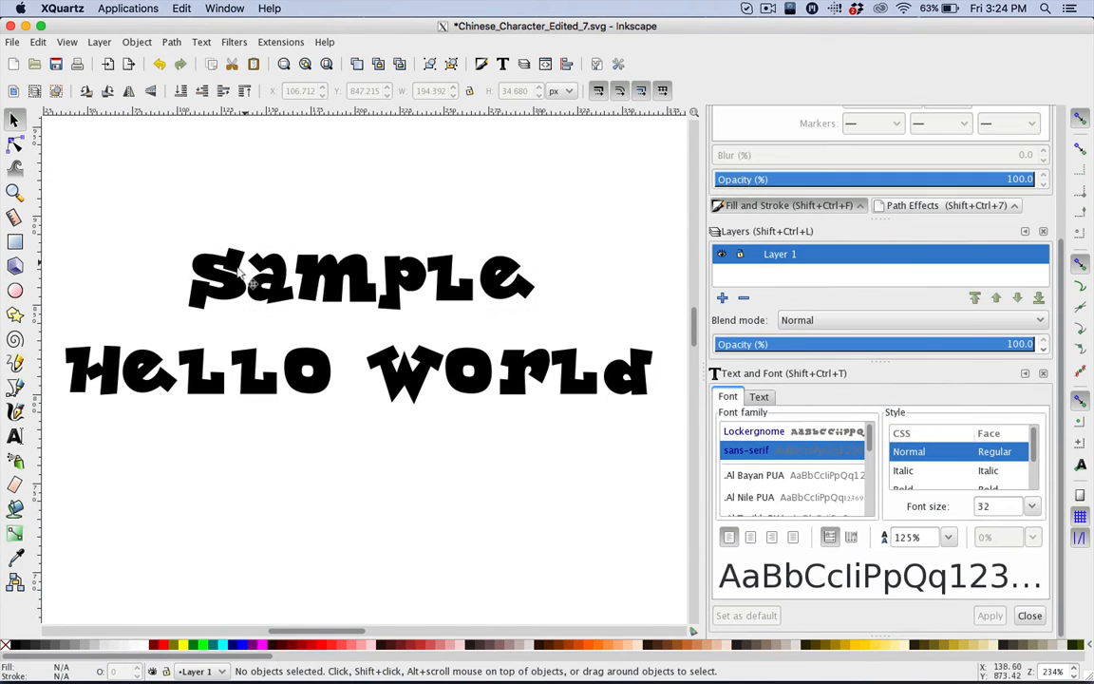
key("n")
left_click(226, 256)
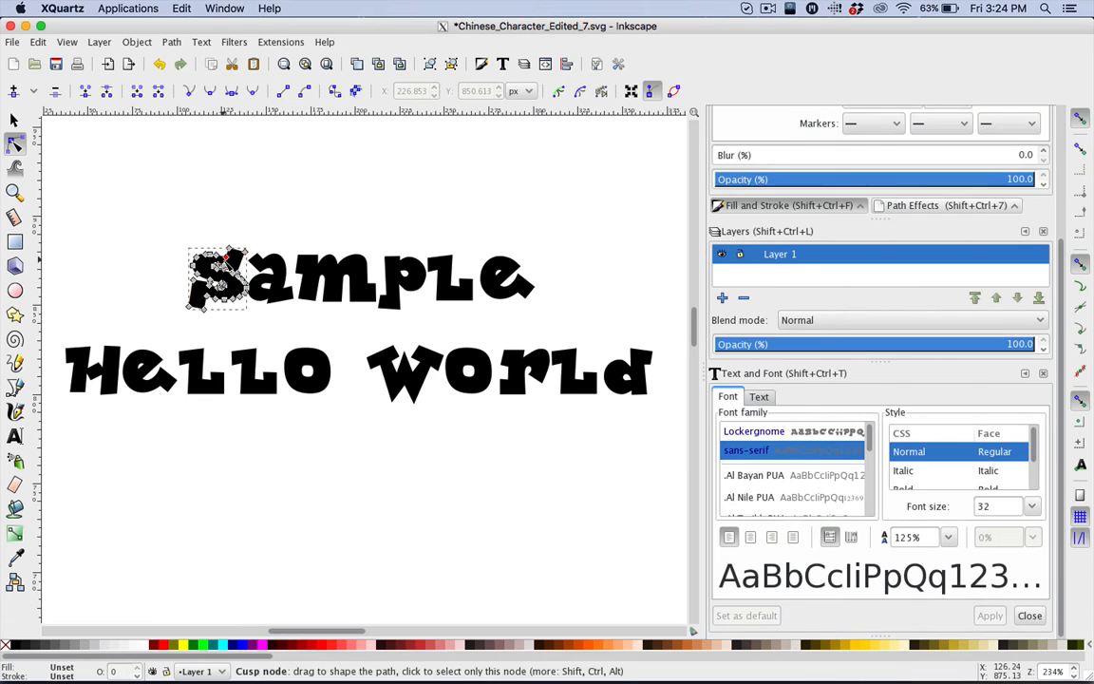
left_click(15, 120)
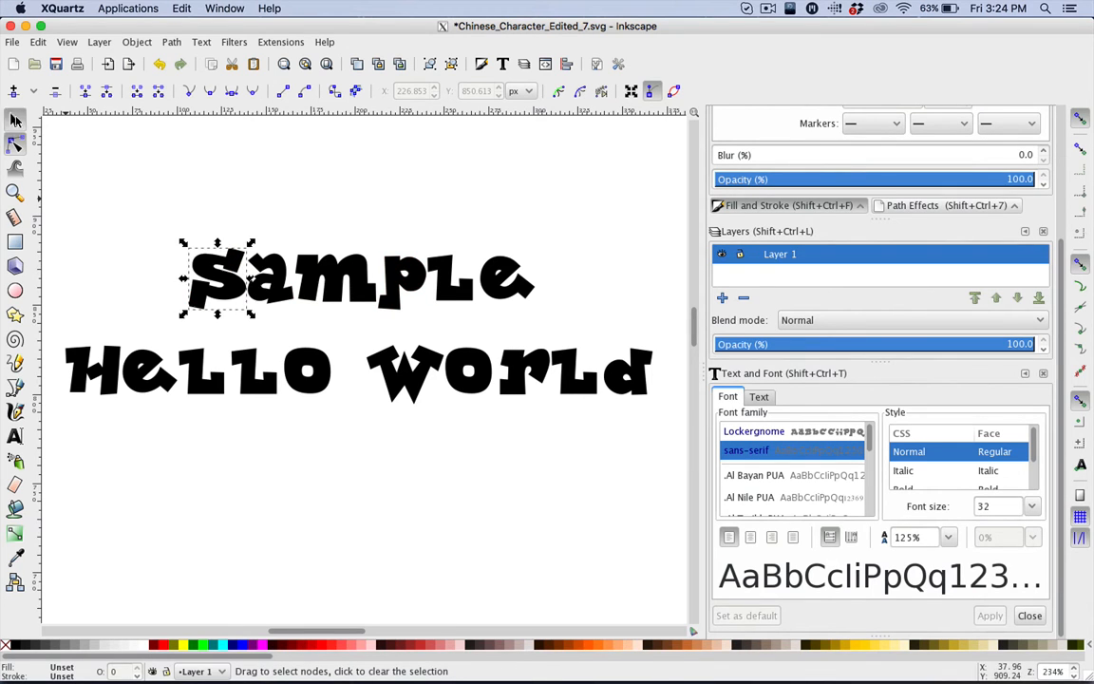
Convert the Hello World text object to paths and clear the selection.
left_click(259, 389)
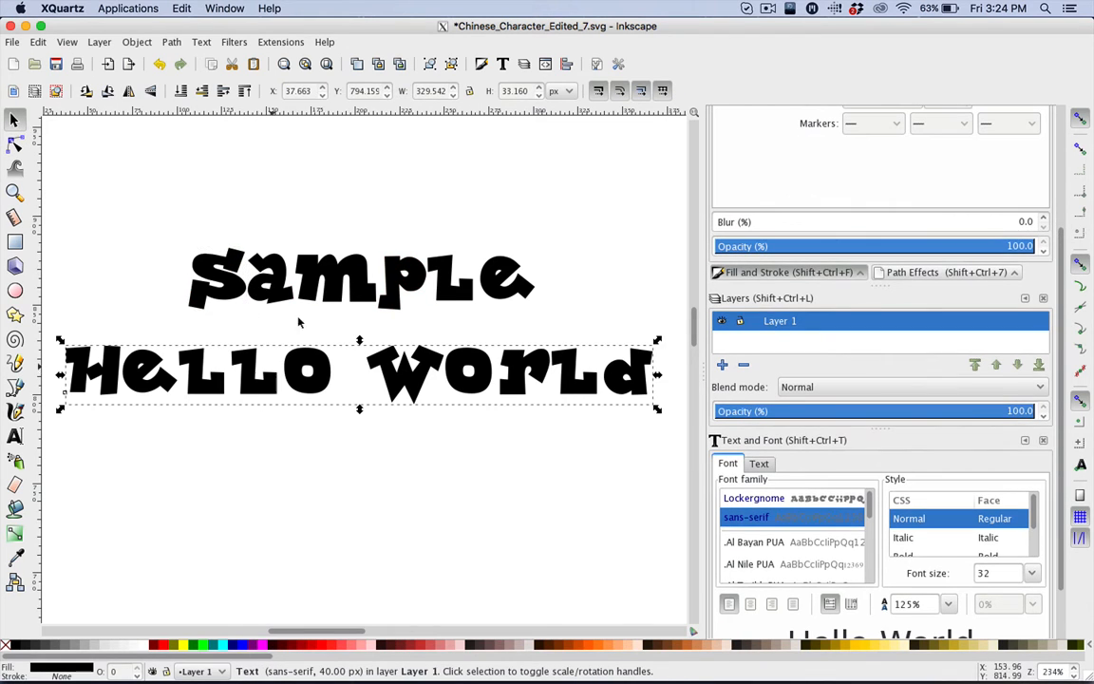
left_click(174, 44)
left_click(194, 56)
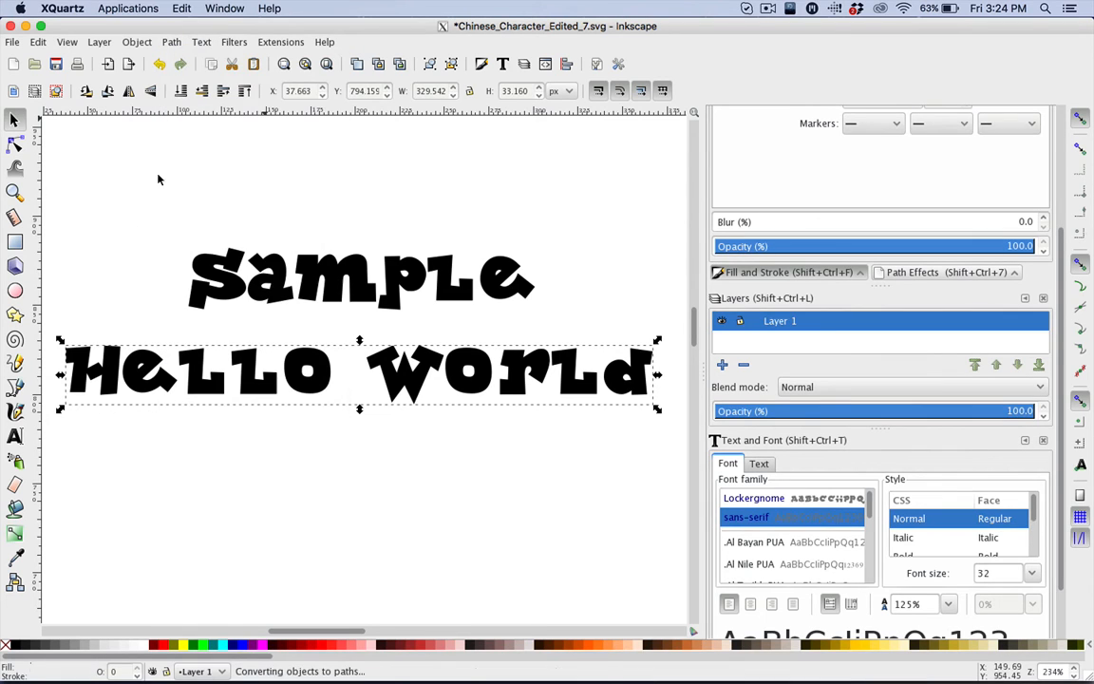
left_click(115, 209)
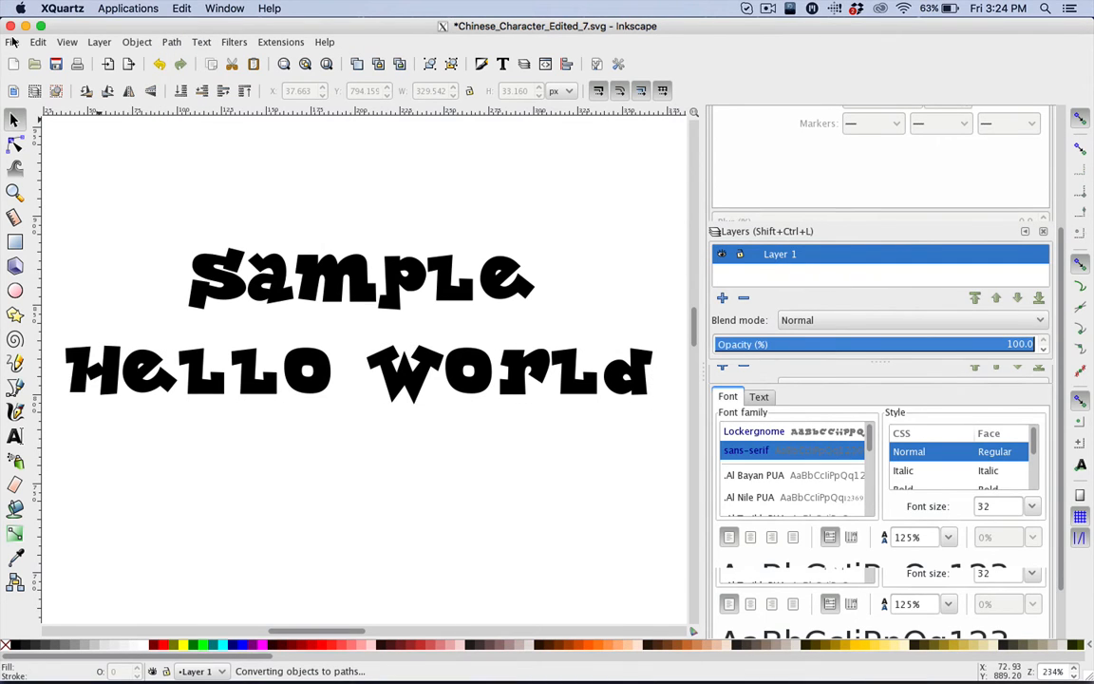
Save the drawing to the Desktop as an Optimized SVG named aaa_demo, accepting the existing output options.
left_click(12, 43)
left_click(55, 146)
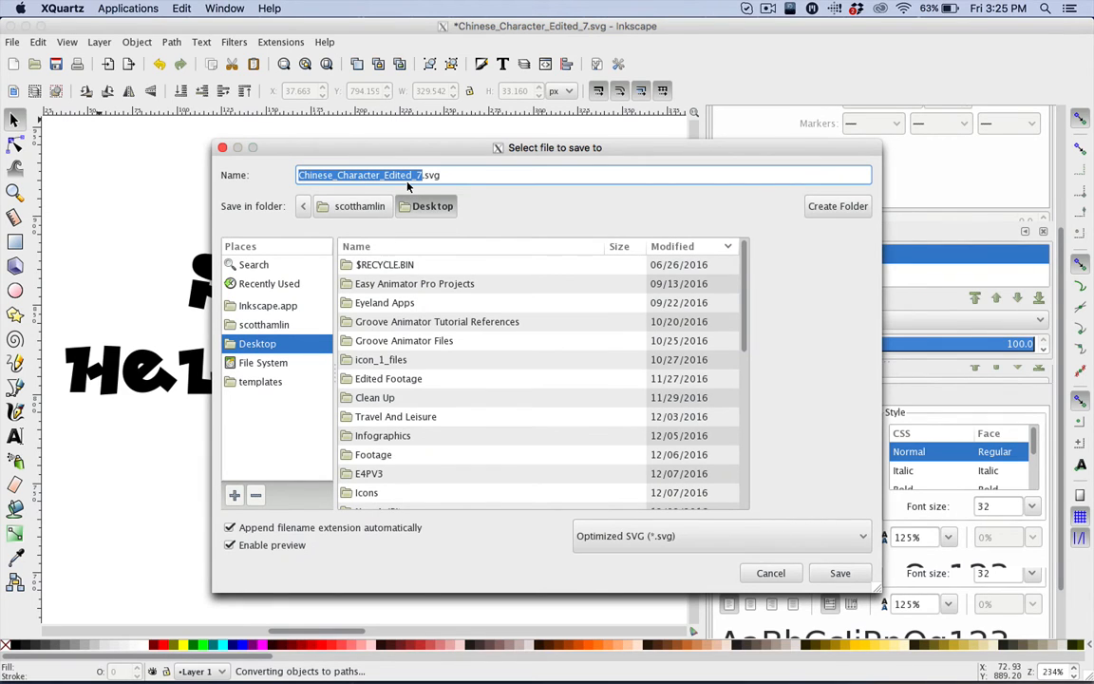
type("ahe")
key("BackSpace")
key("BackSpace")
key("BackSpace")
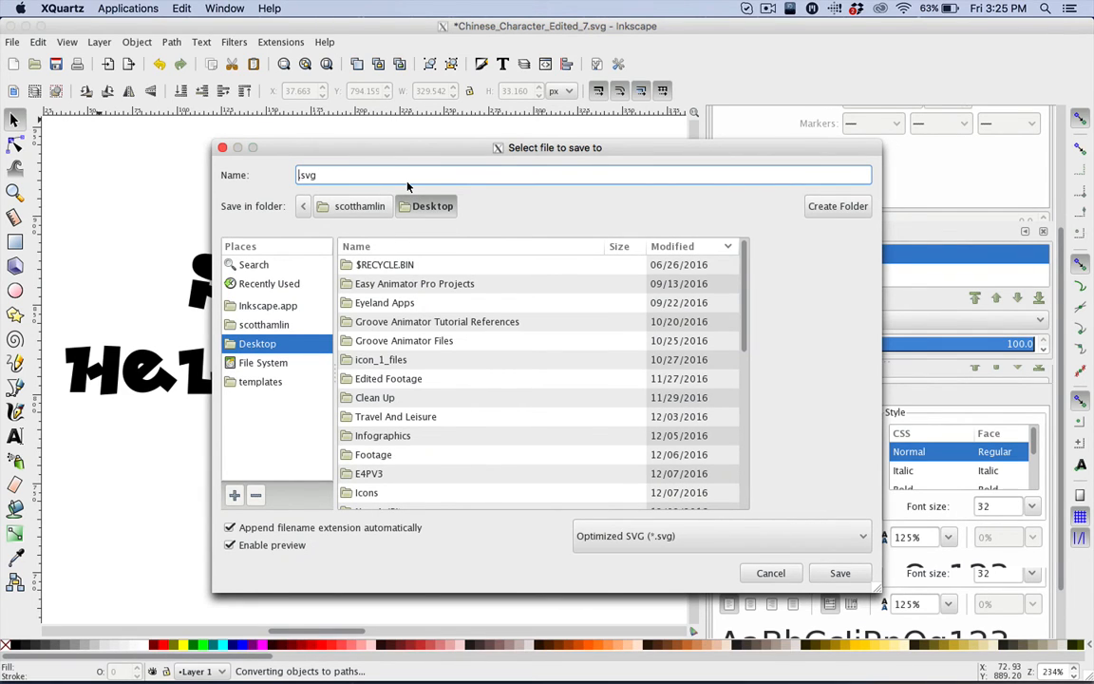
type("aaa_dmo")
key("BackSpace")
key("BackSpace")
type("emo")
left_click(840, 573)
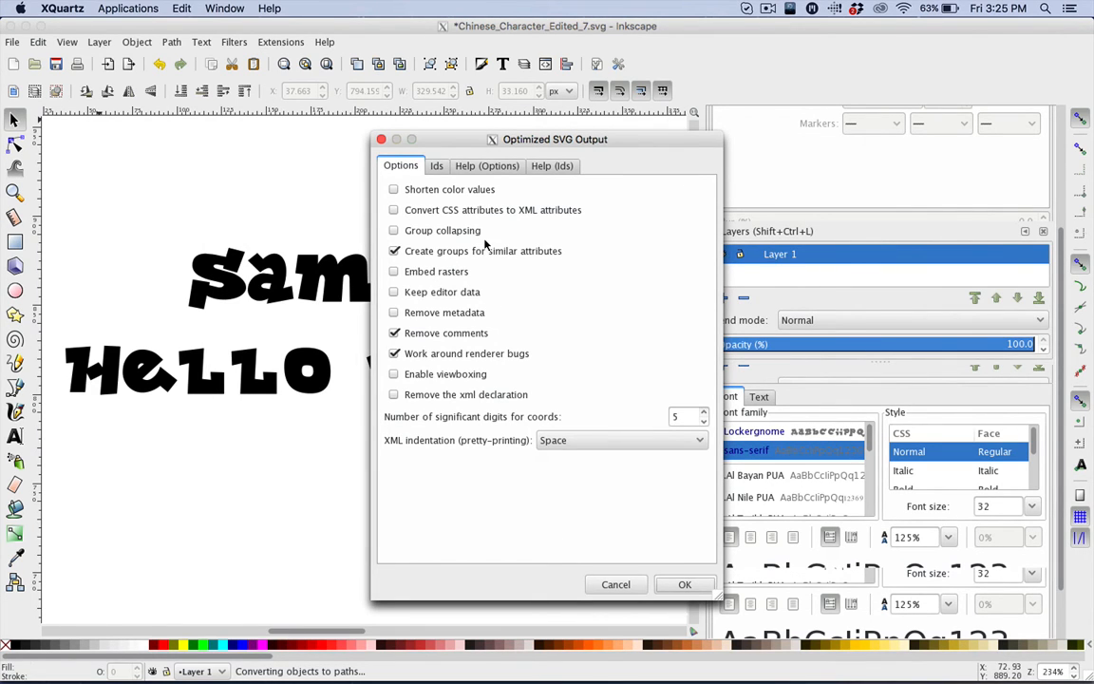
left_click(680, 584)
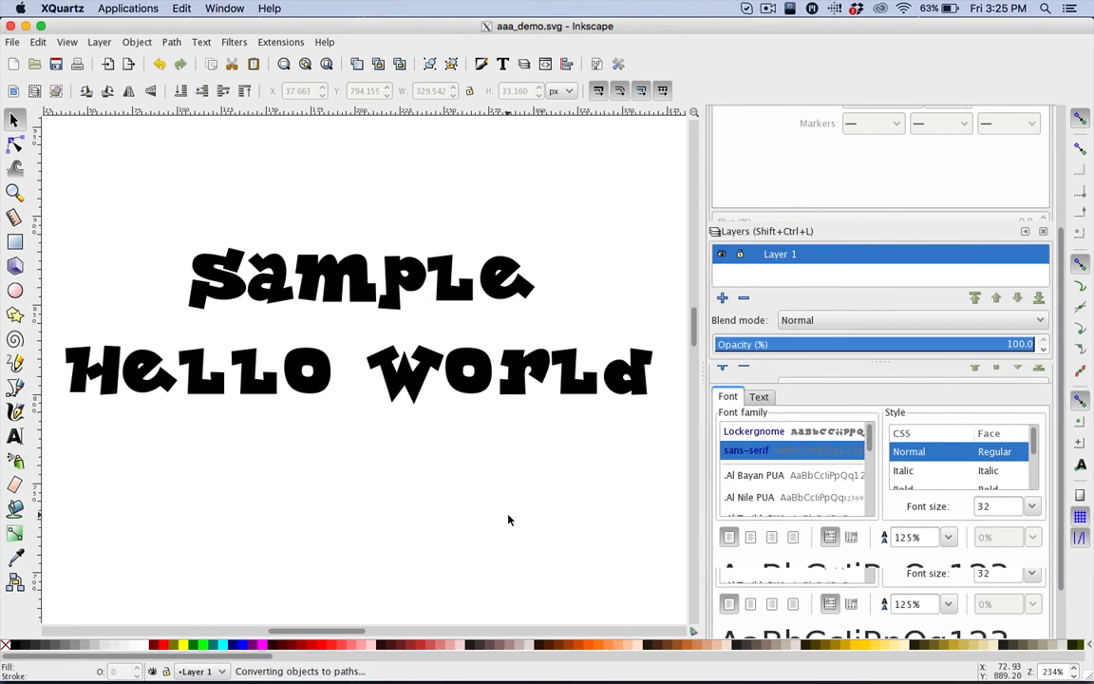
Switch to EasyAnimatorPro and import aaa_demo.svg from the Desktop into the caption scene.
mouse_move(420, 665)
left_click(465, 666)
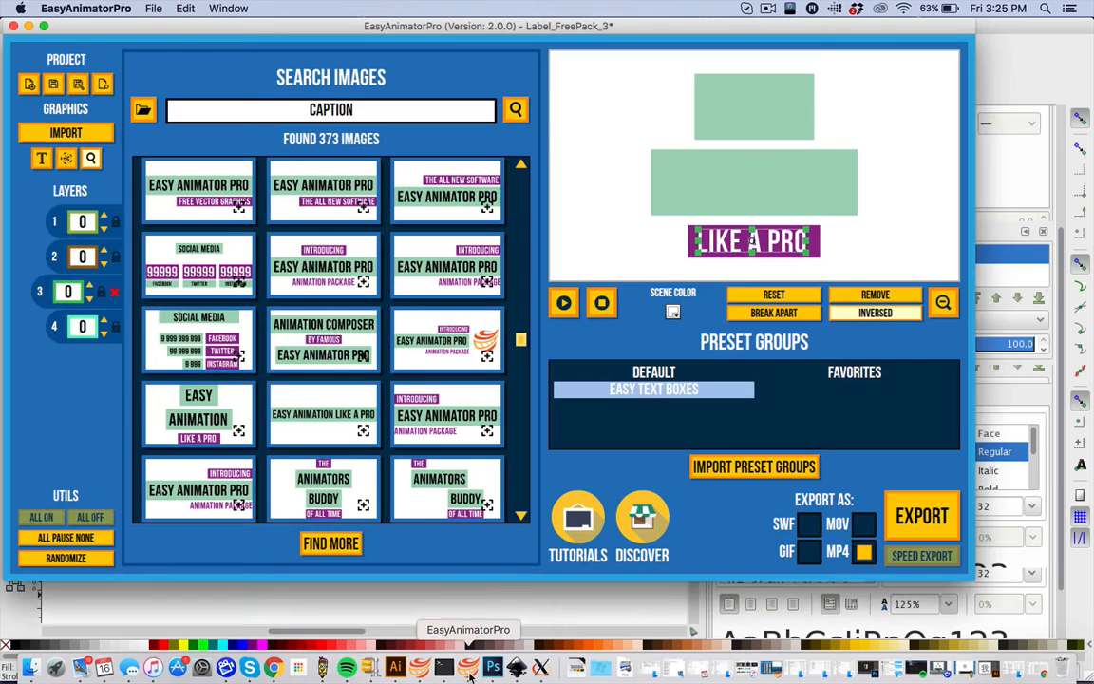
left_click(76, 125)
left_click(505, 156)
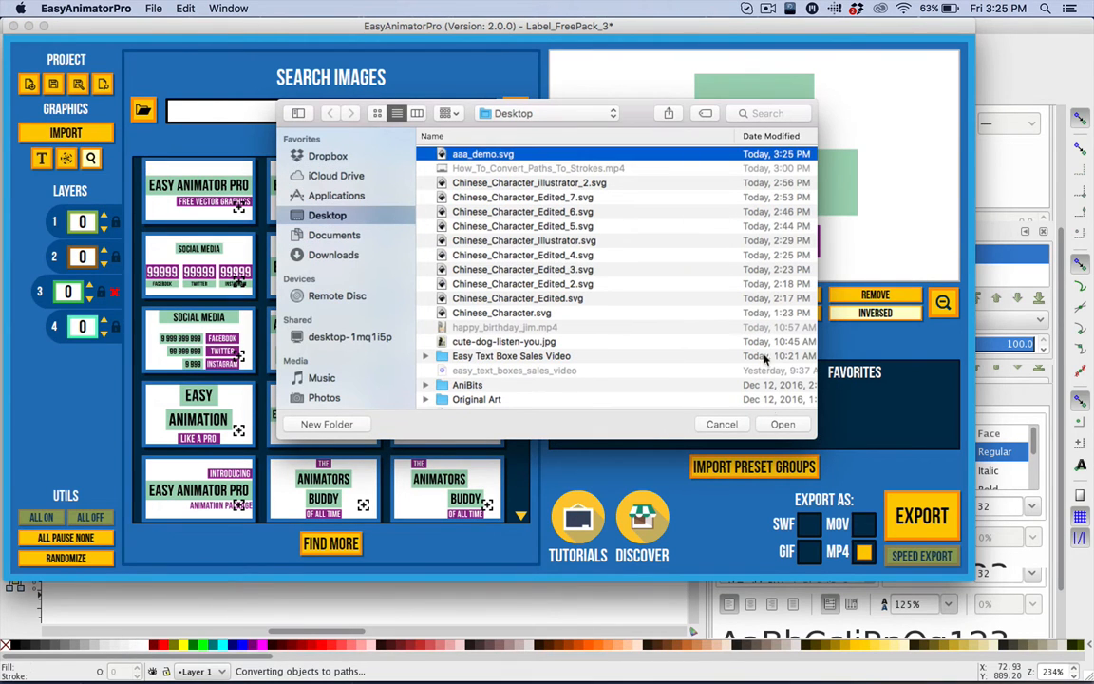
left_click(771, 422)
Move the imported text graphic beside the upper green box and break it apart into separate words.
left_click_drag(740, 174, 632, 117)
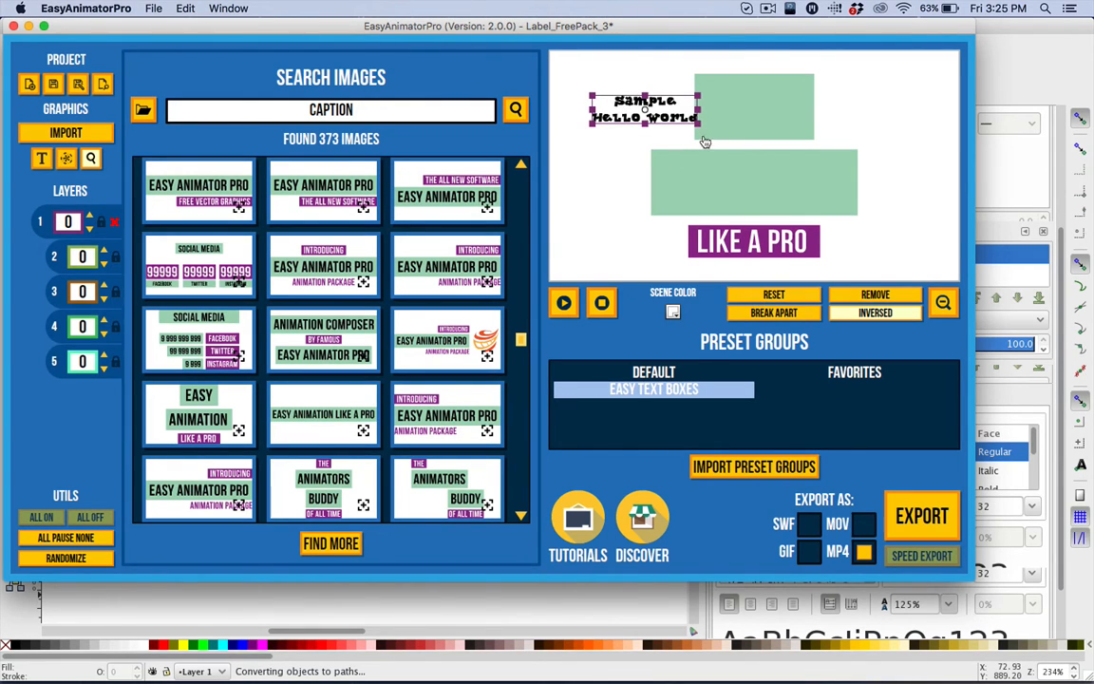
left_click(774, 316)
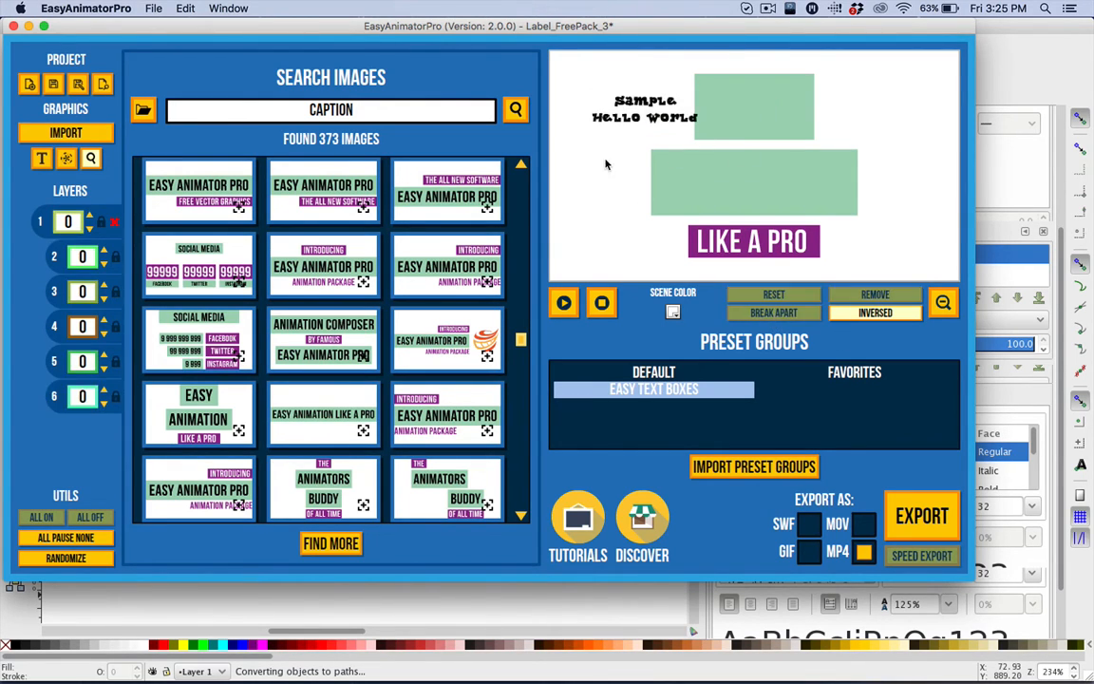
left_click(630, 109)
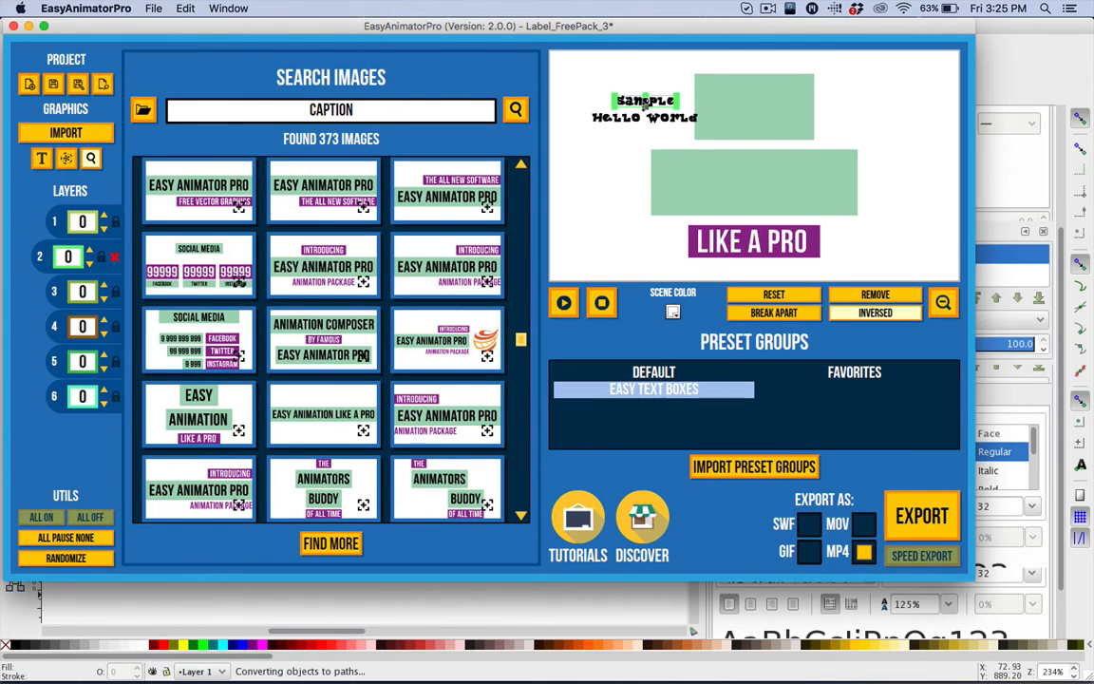
Enlarge and place Sample over the upper green box and Hello World over the lower one, widening the lower box behind its text.
left_click_drag(645, 107, 722, 172)
key("super+z")
left_click_drag(624, 101, 587, 181)
left_click(650, 178)
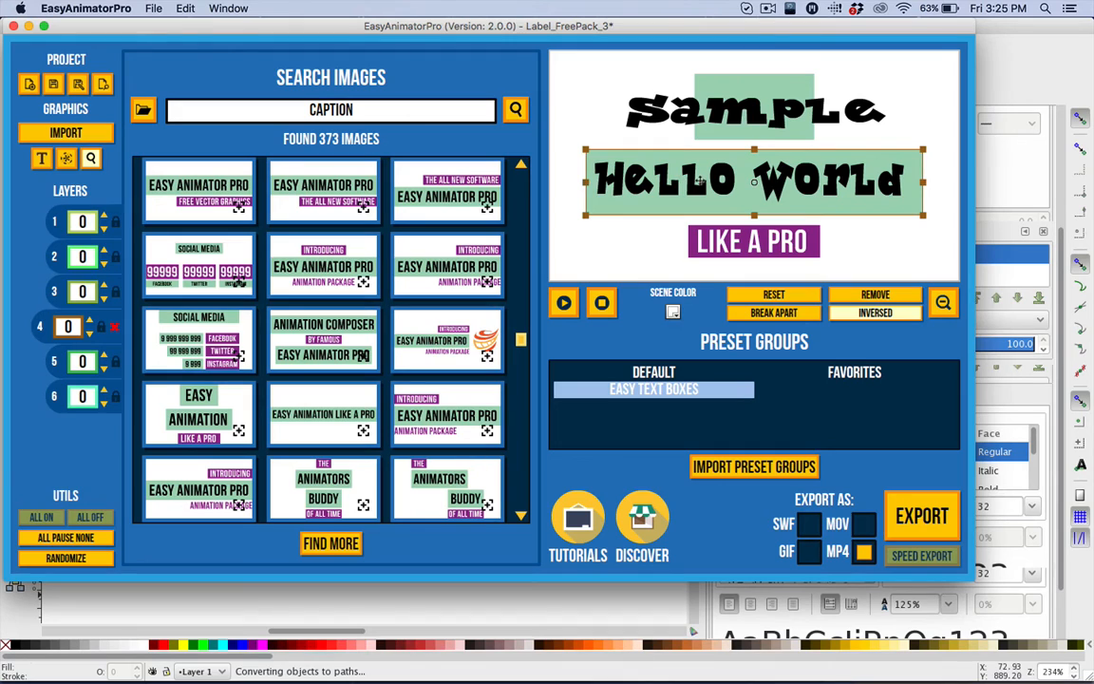
left_click(40, 220)
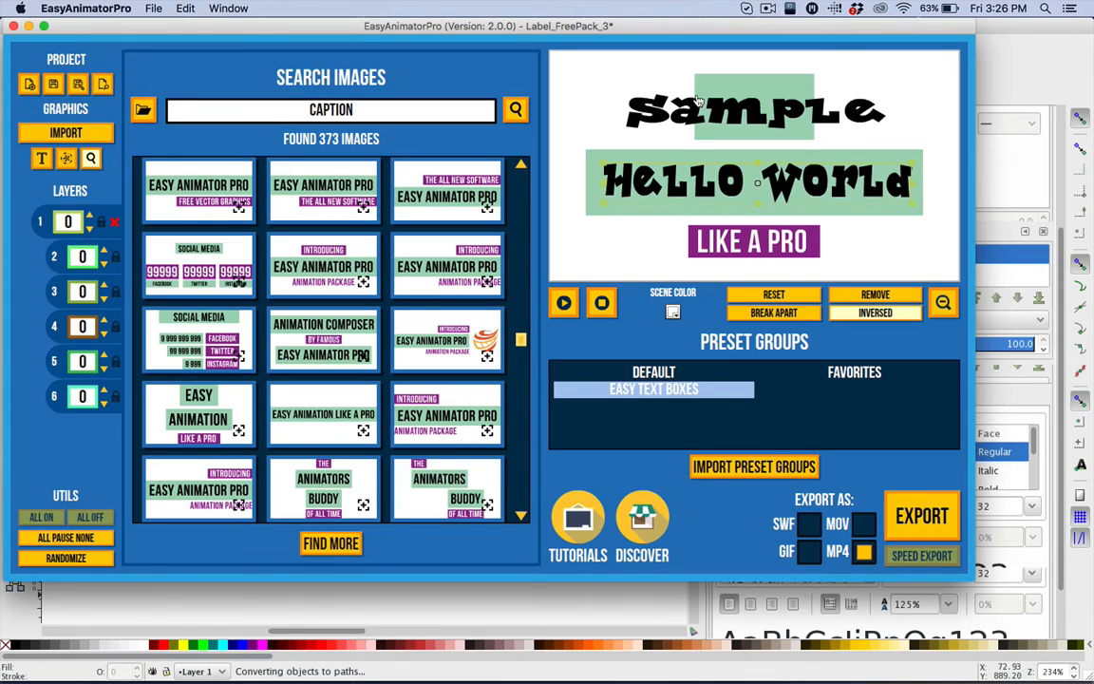
Lock the Sample layer, then widen the upper green box and reduce its height to fit closely around the word.
left_click(738, 112)
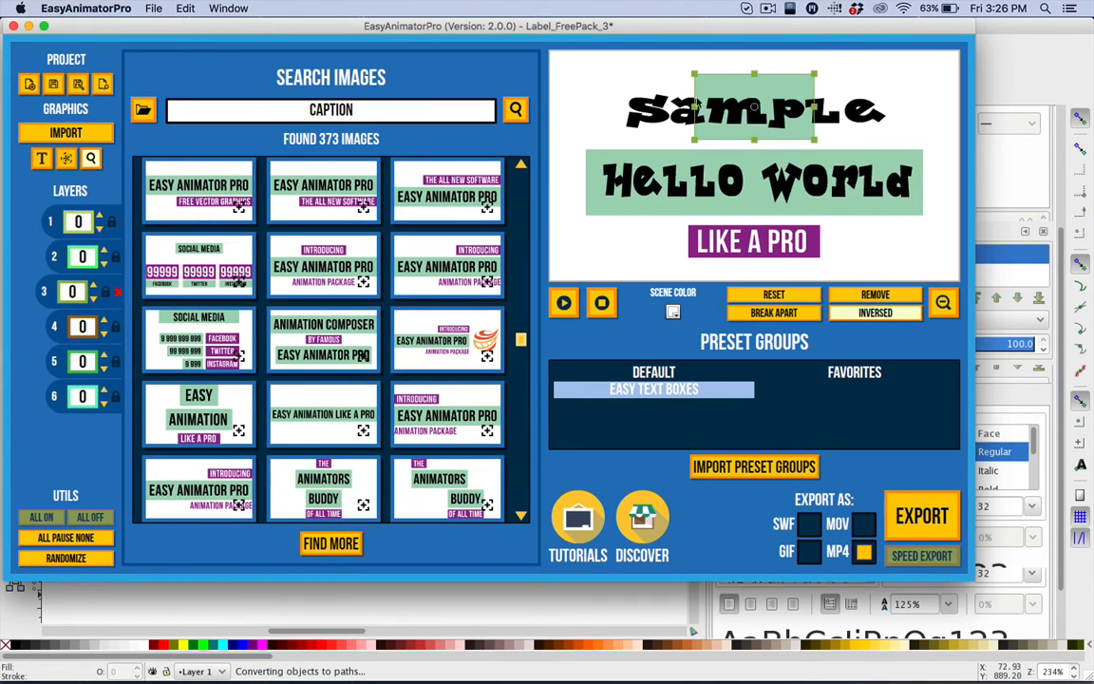
left_click(645, 130)
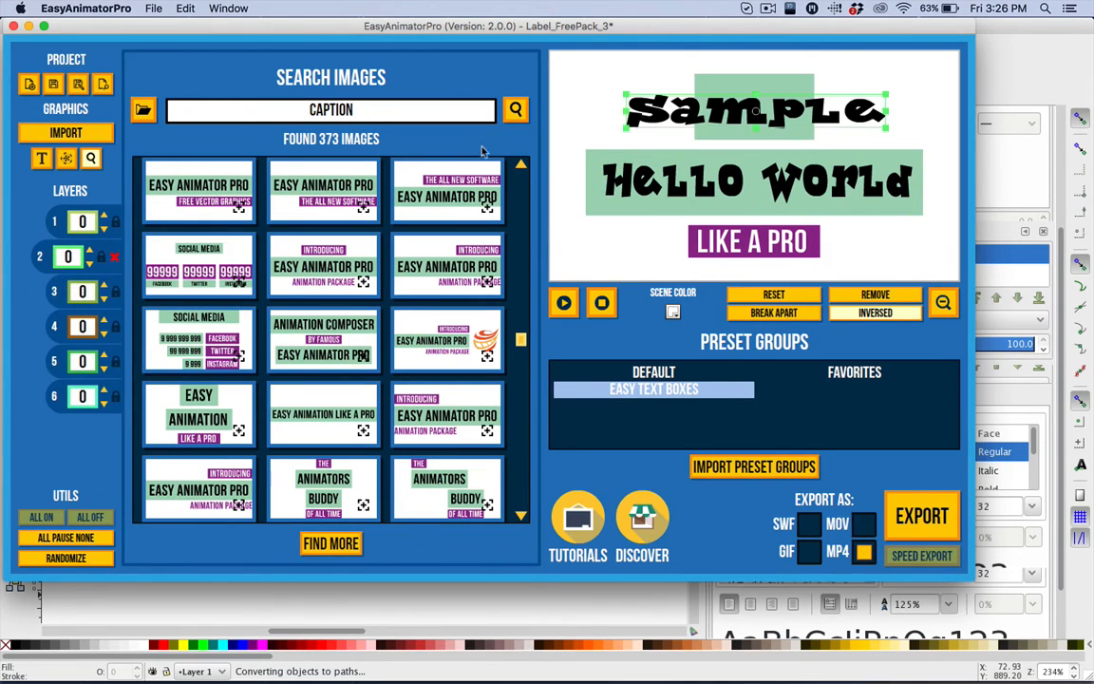
left_click(721, 78)
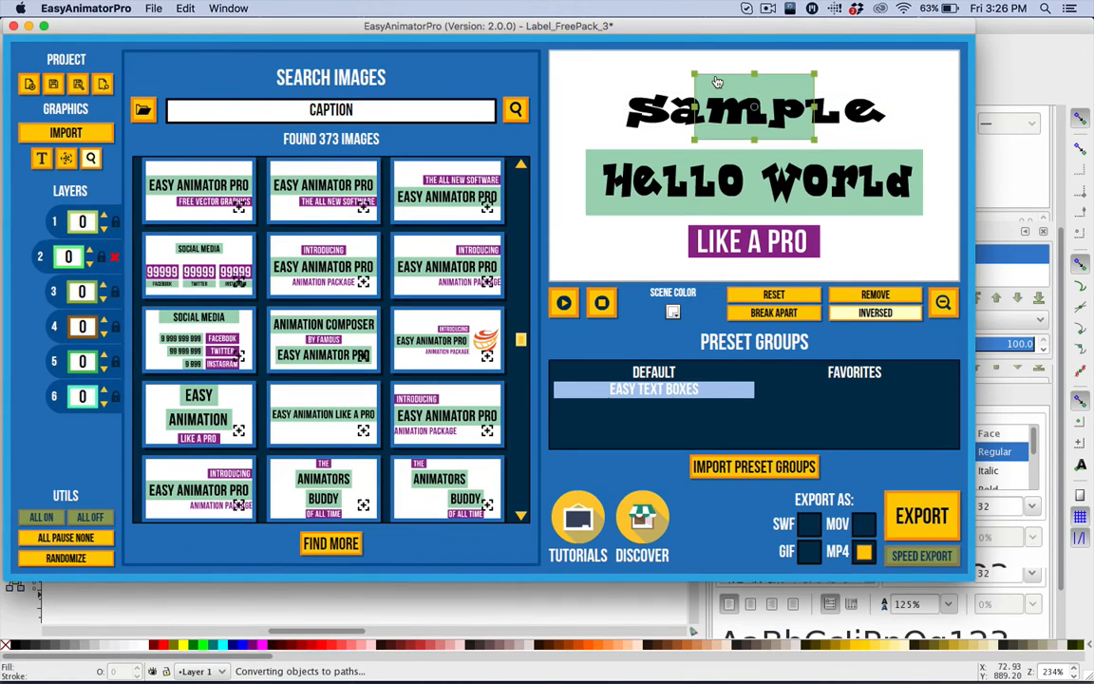
left_click(648, 111)
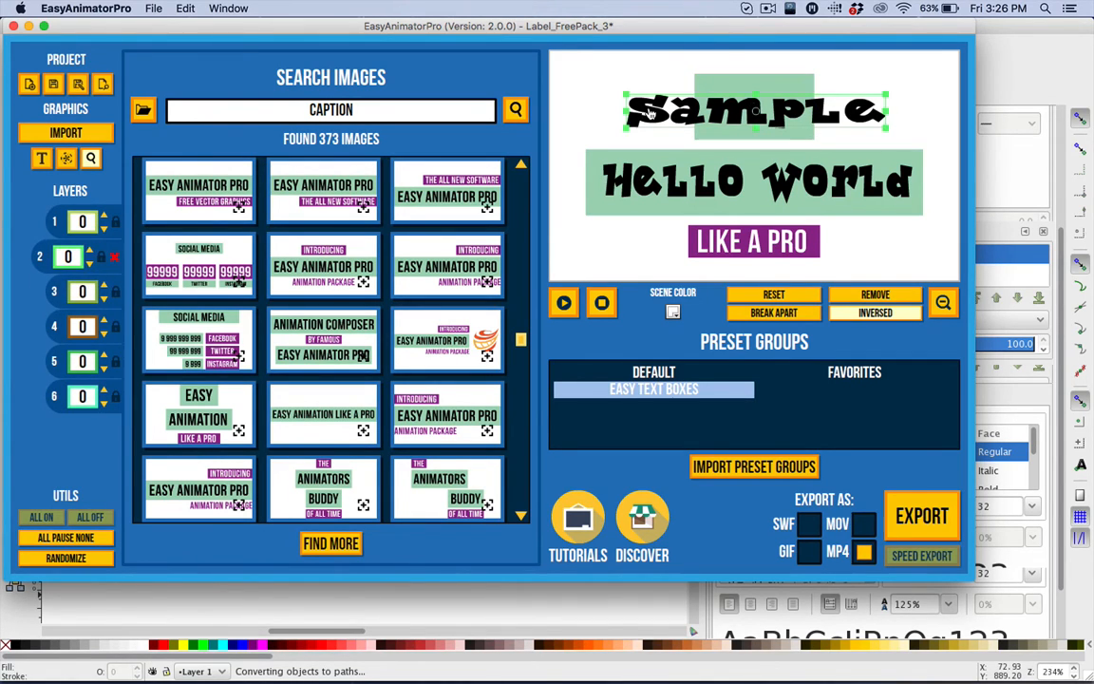
left_click(102, 258)
left_click(710, 83)
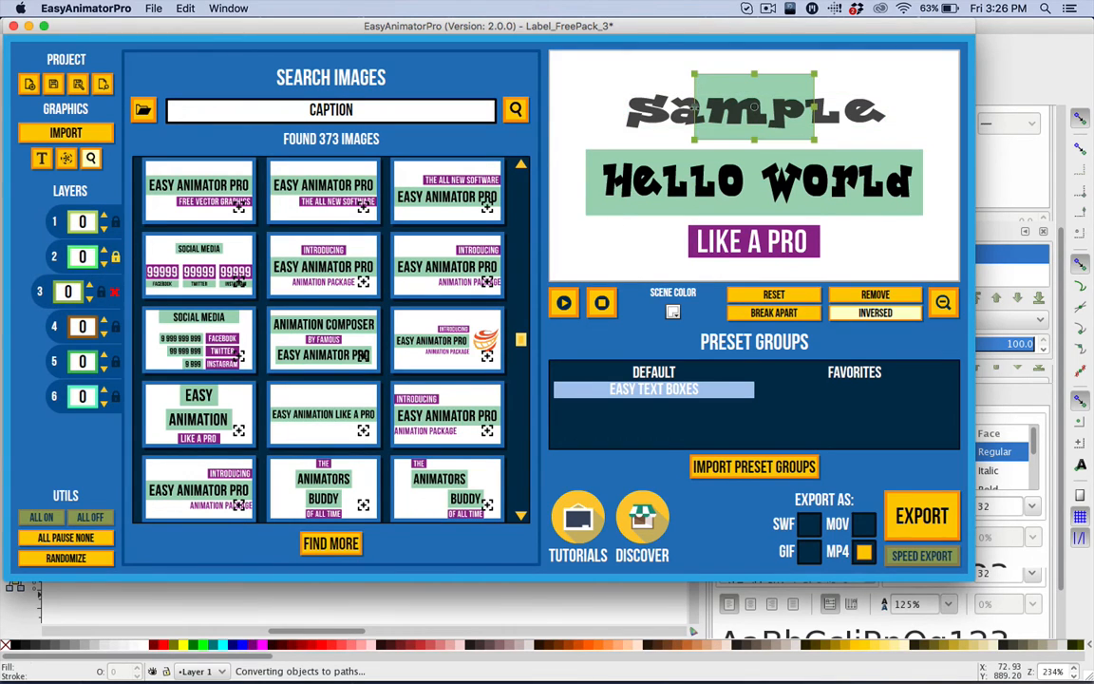
left_click_drag(694, 107, 615, 108)
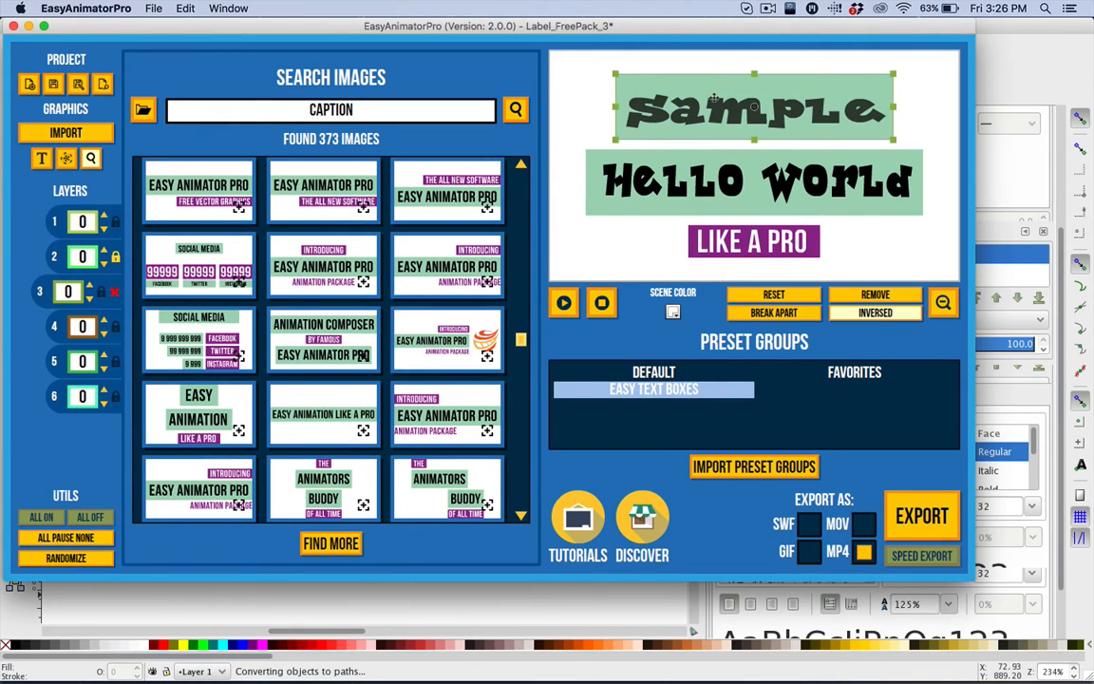
left_click_drag(754, 74, 759, 97)
Reduce the height of the green box behind Hello World slightly and enlarge the text to fill the box width.
left_click(681, 186)
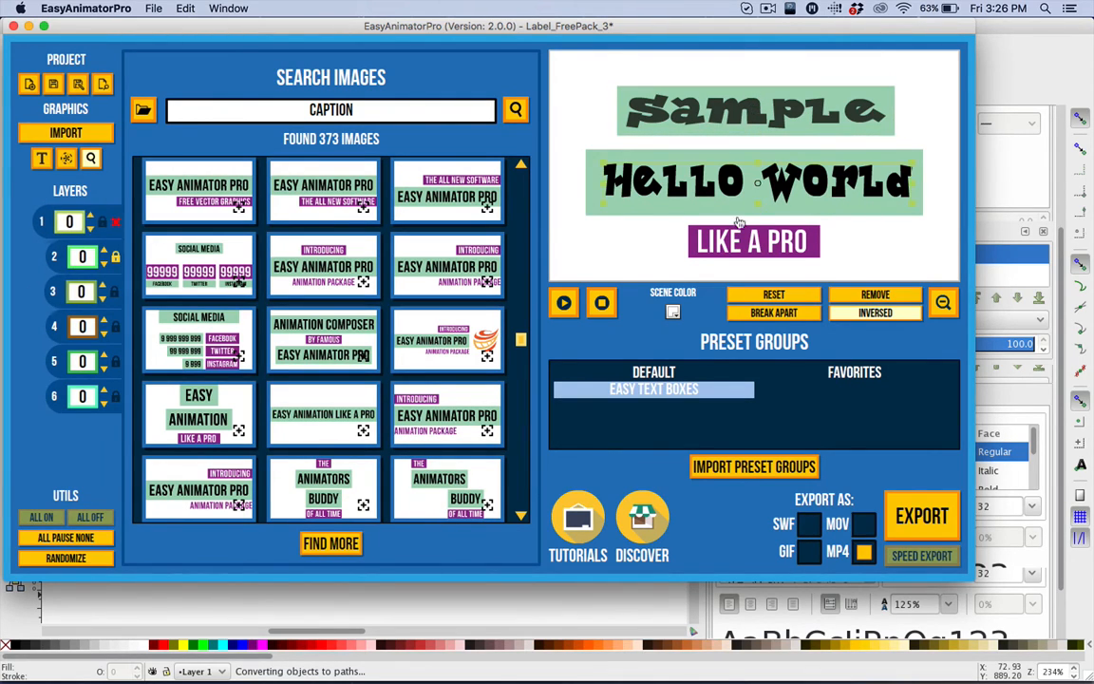
left_click(646, 212)
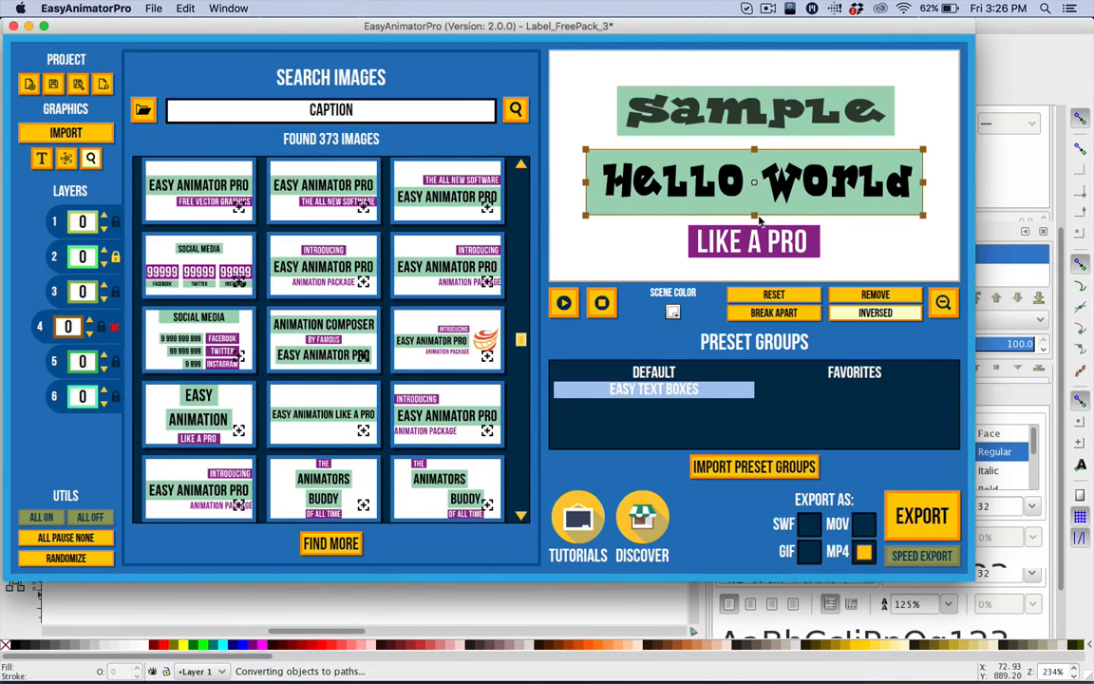
left_click_drag(754, 215, 754, 211)
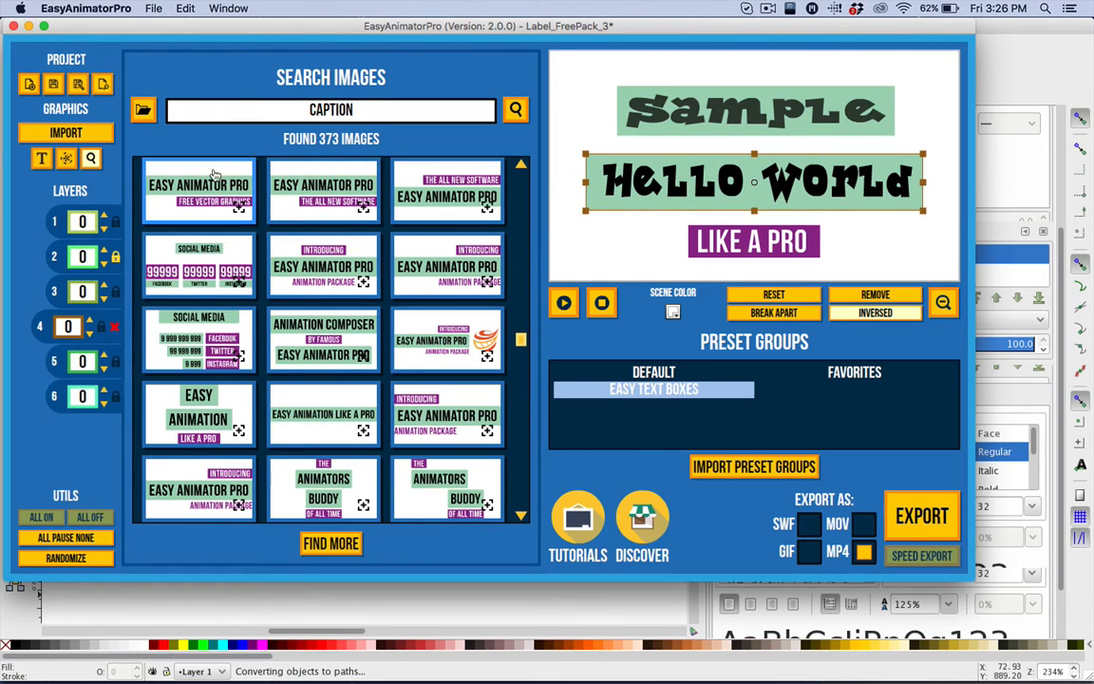
left_click(59, 293)
left_click(669, 196)
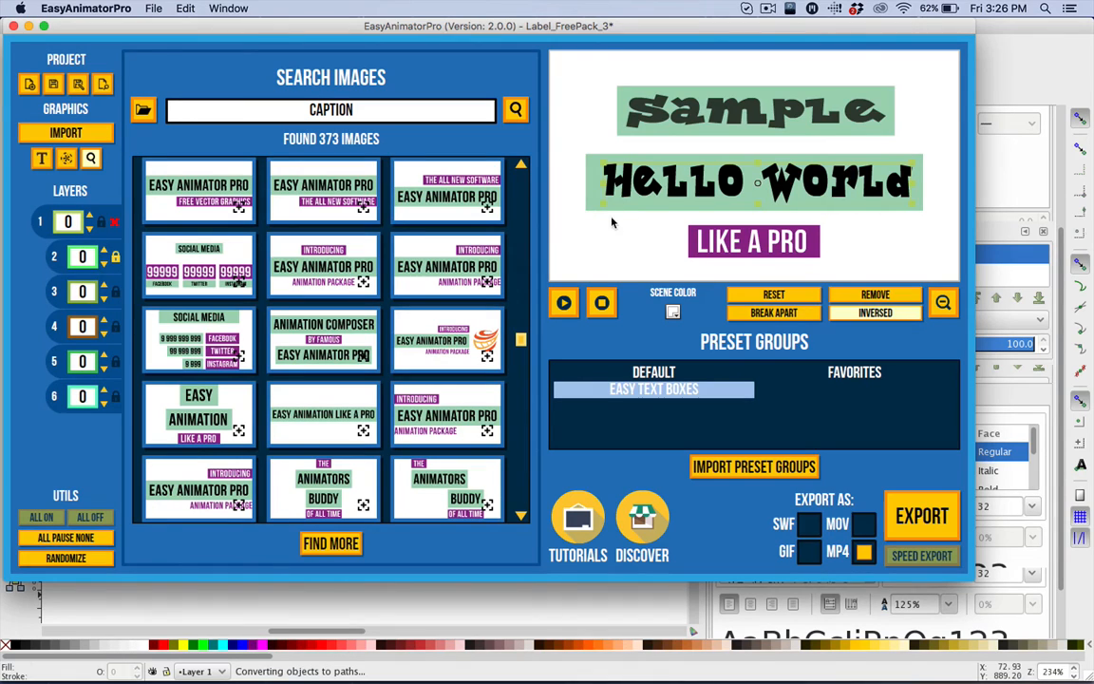
left_click_drag(602, 203, 646, 196)
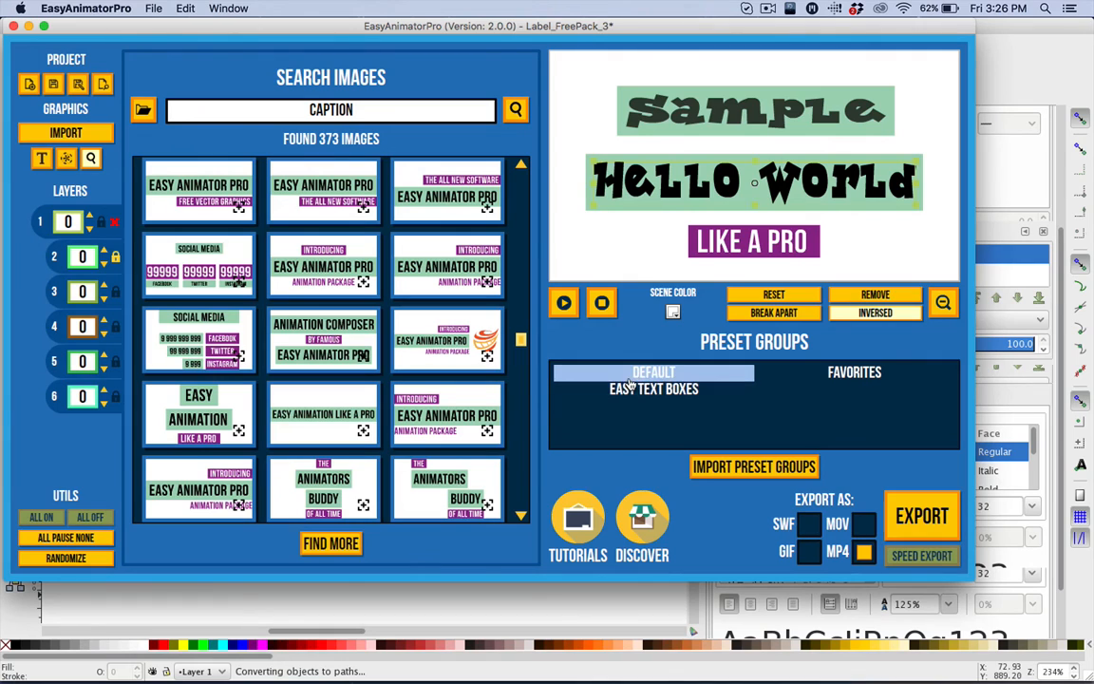
Apply the animation preset Box Maker From Top Bottom Right Left Doubled (for 8 images) to all images.
left_click(91, 158)
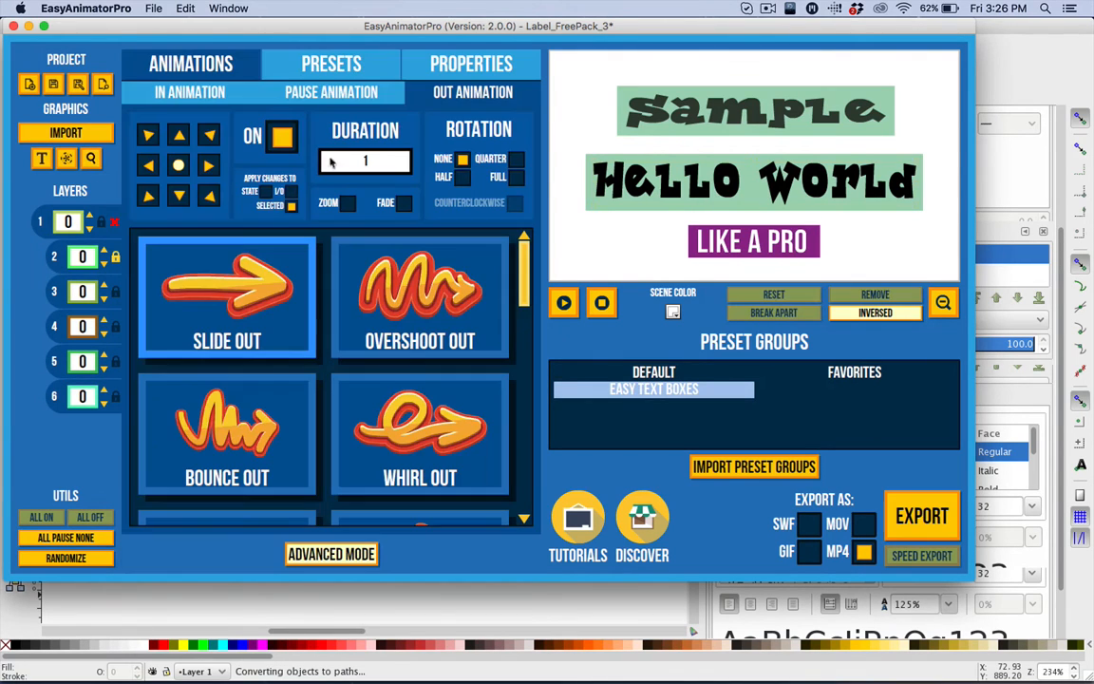
left_click(306, 92)
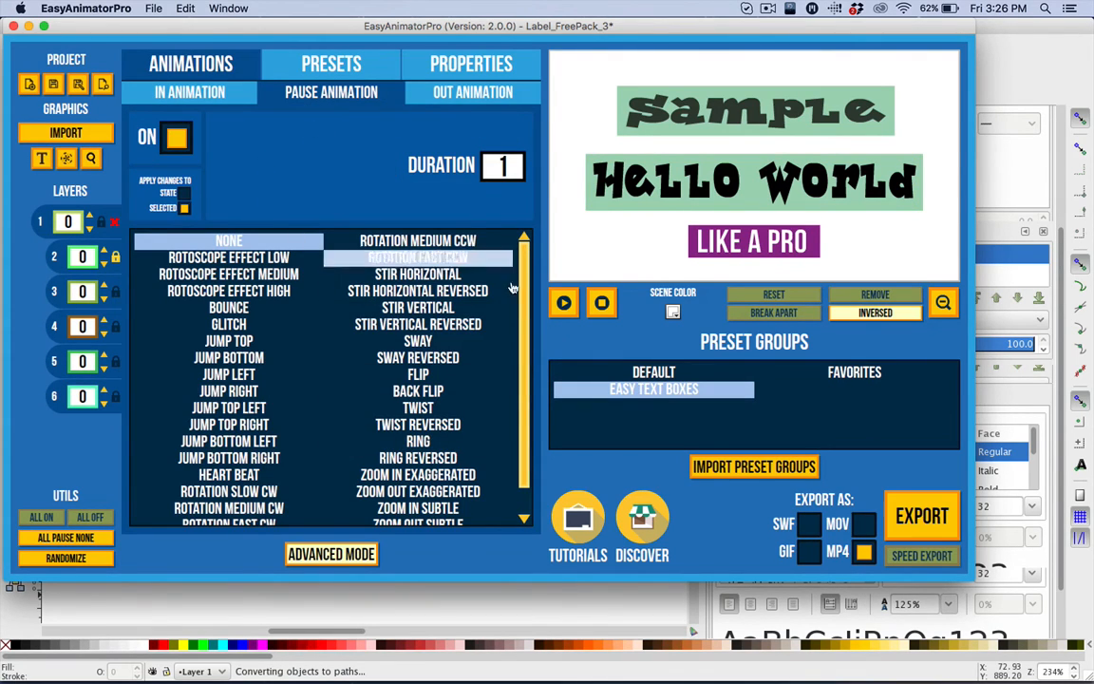
left_click(327, 64)
left_click(300, 348)
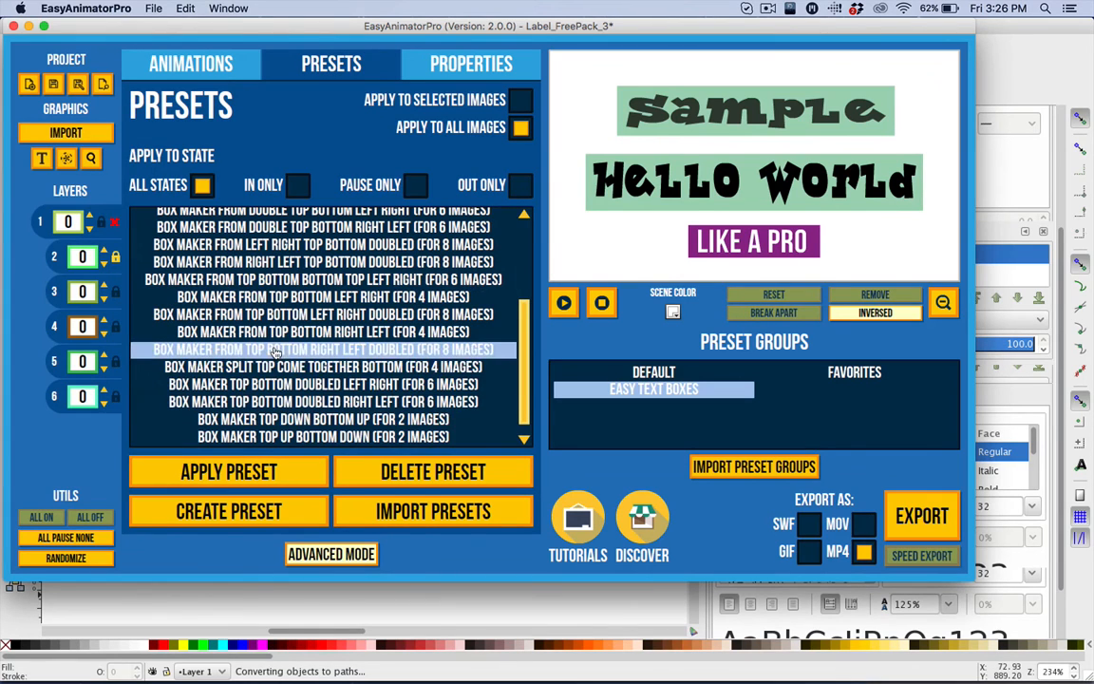
left_click(223, 478)
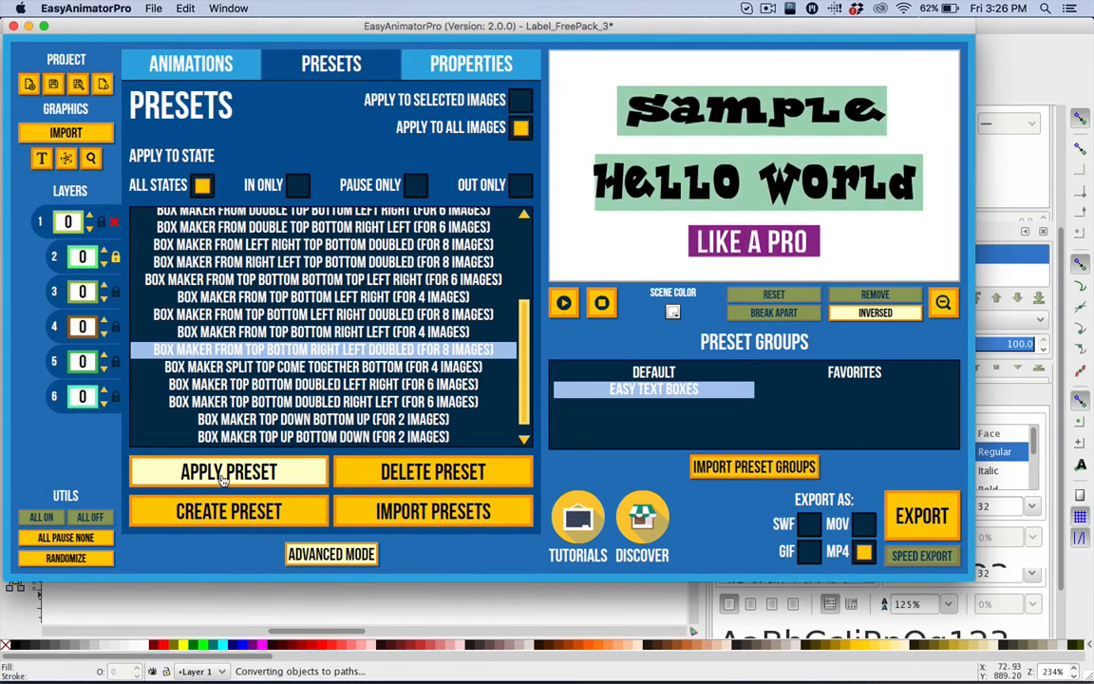
Apply Box Maker Top Bottom Doubled Right Left (for 6 images) to all images, and select Box Maker From Top Bottom Bottom Top Left Right.
left_click(265, 513)
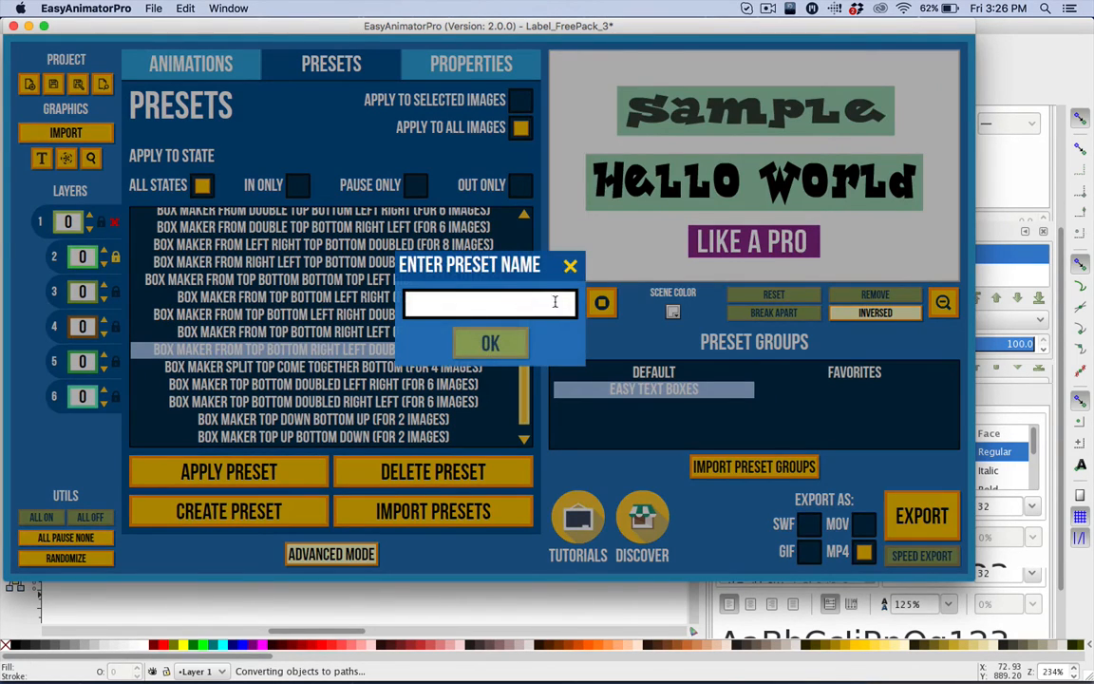
left_click(569, 266)
left_click(408, 402)
left_click(277, 473)
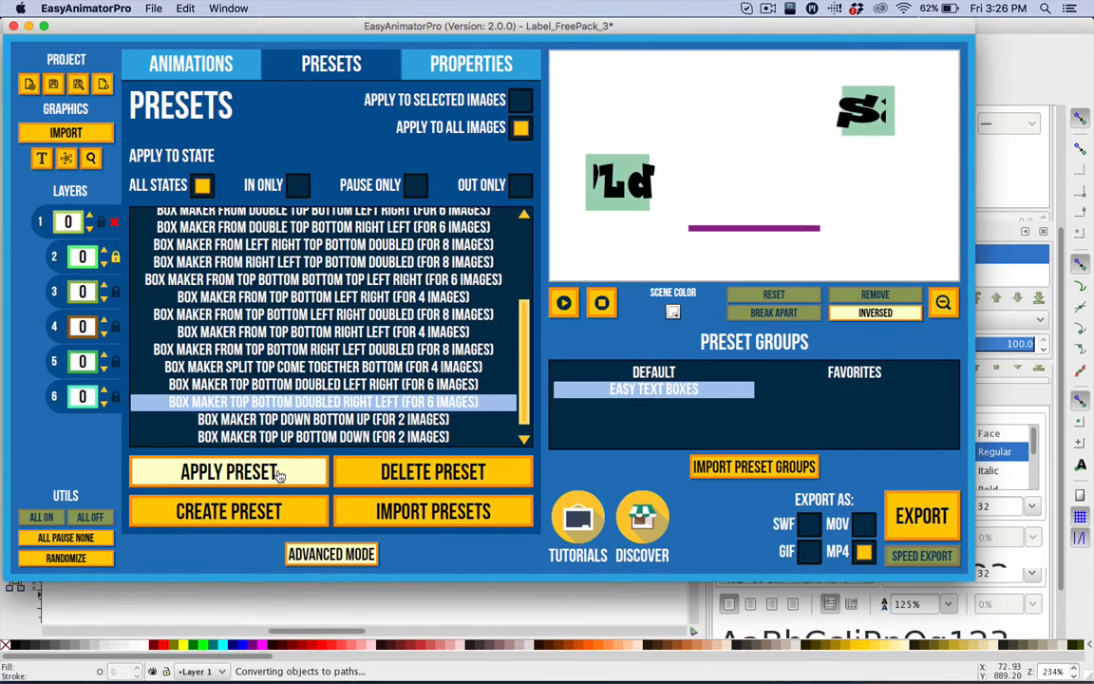
left_click(304, 279)
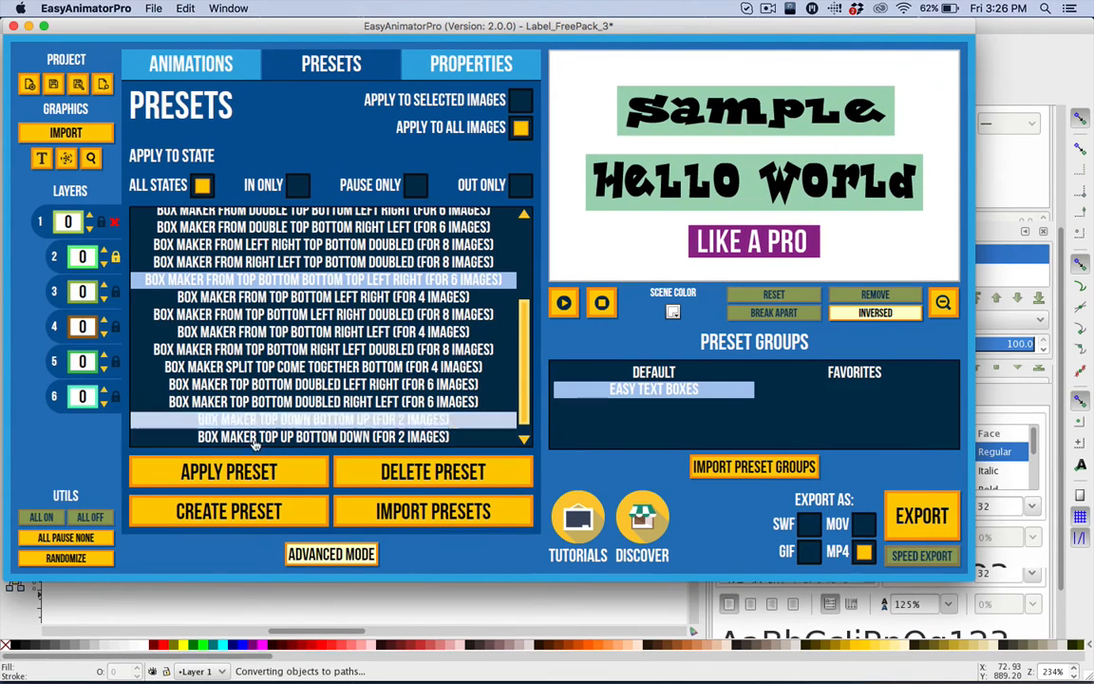
Unlock the Sample layer and move it beneath the upper green box in the layer order.
left_click(762, 109)
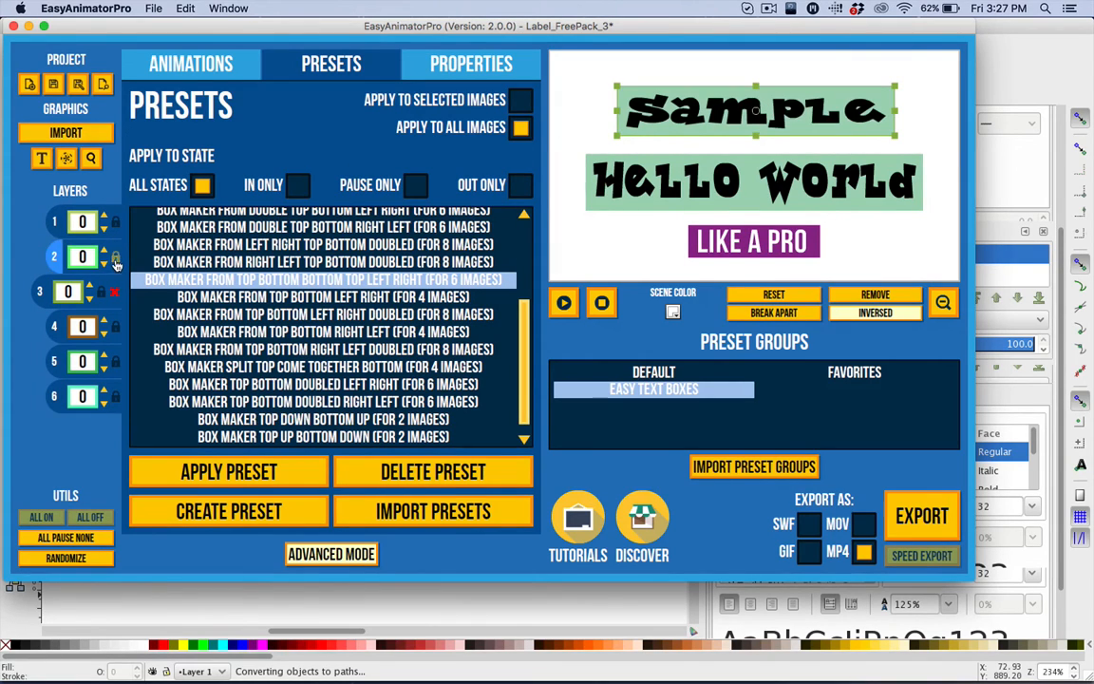
left_click(632, 100)
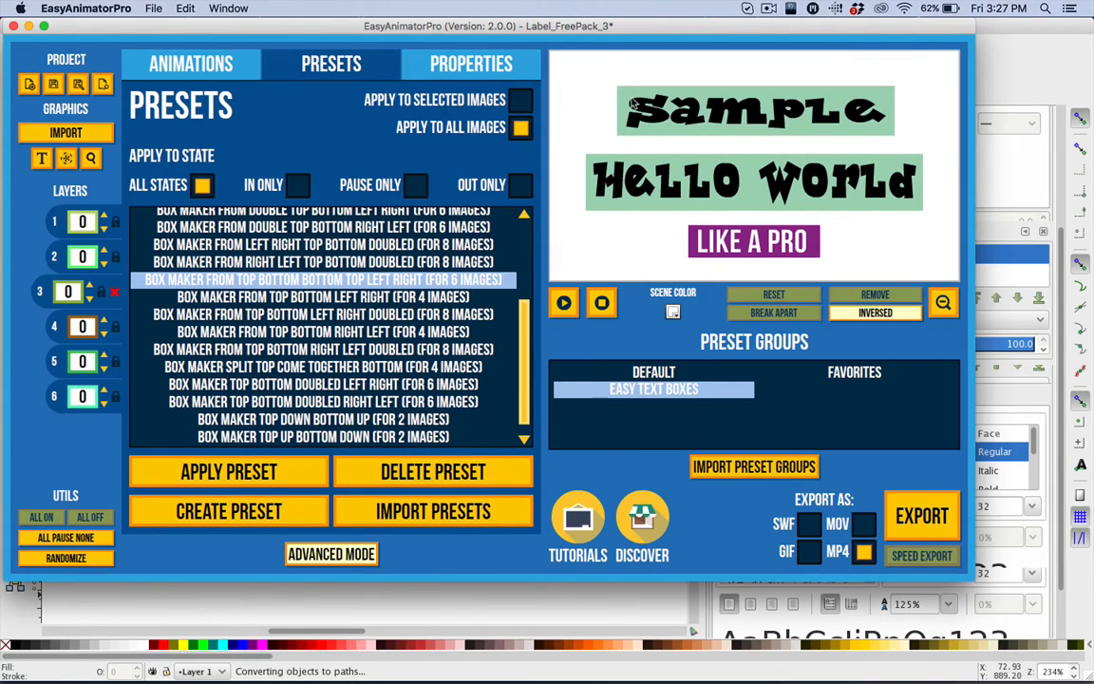
left_click(627, 179)
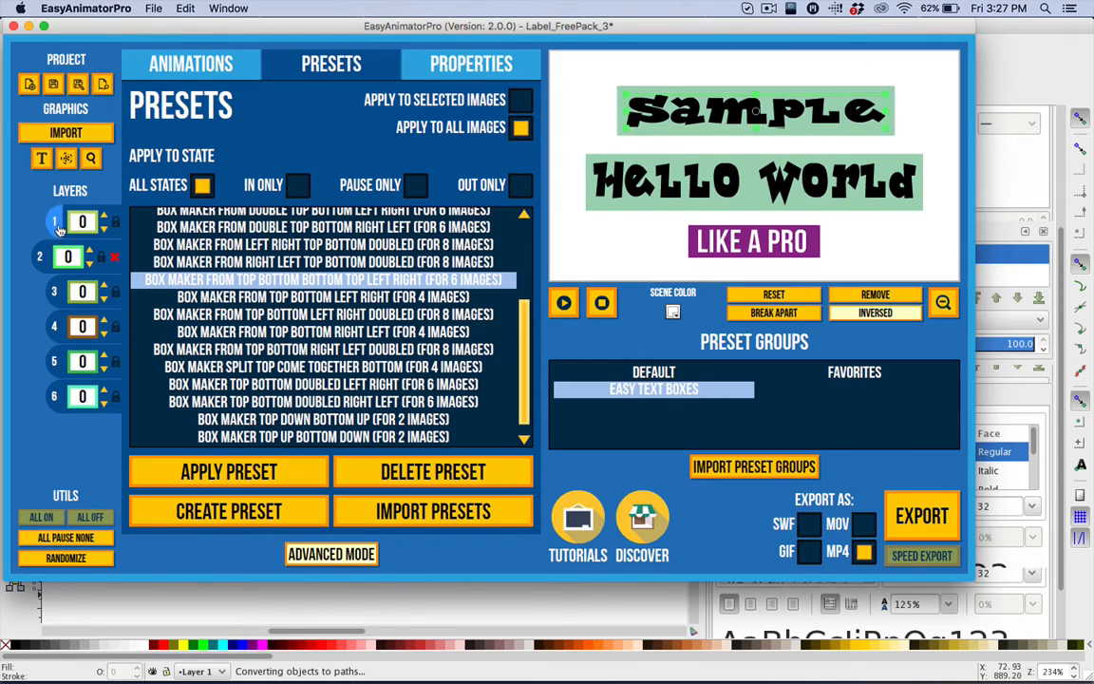
left_click_drag(55, 228, 54, 313)
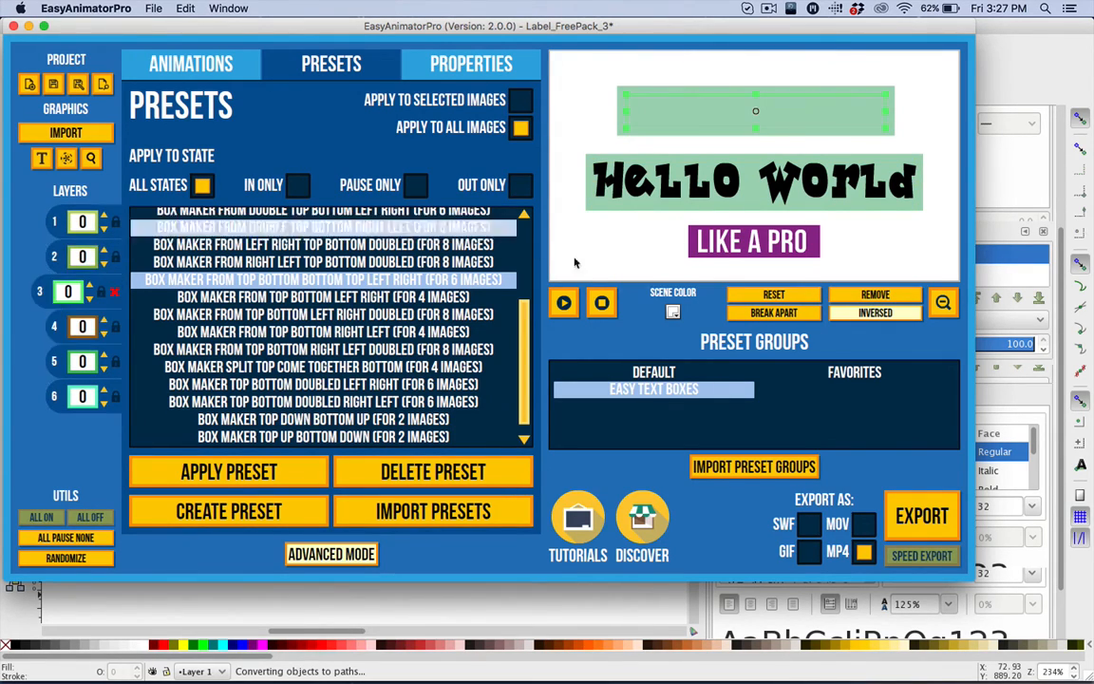
Apply the preset Box Maker From Top Bottom Left Right Doubled (for 8 images) to all images.
left_click(344, 314)
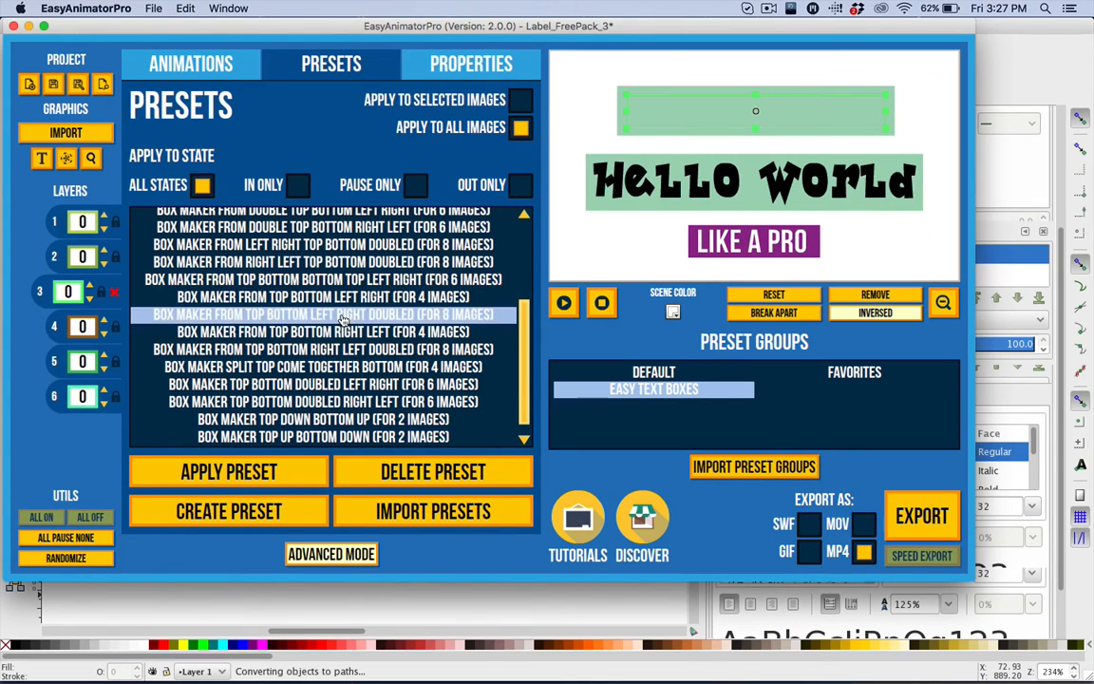
left_click(237, 472)
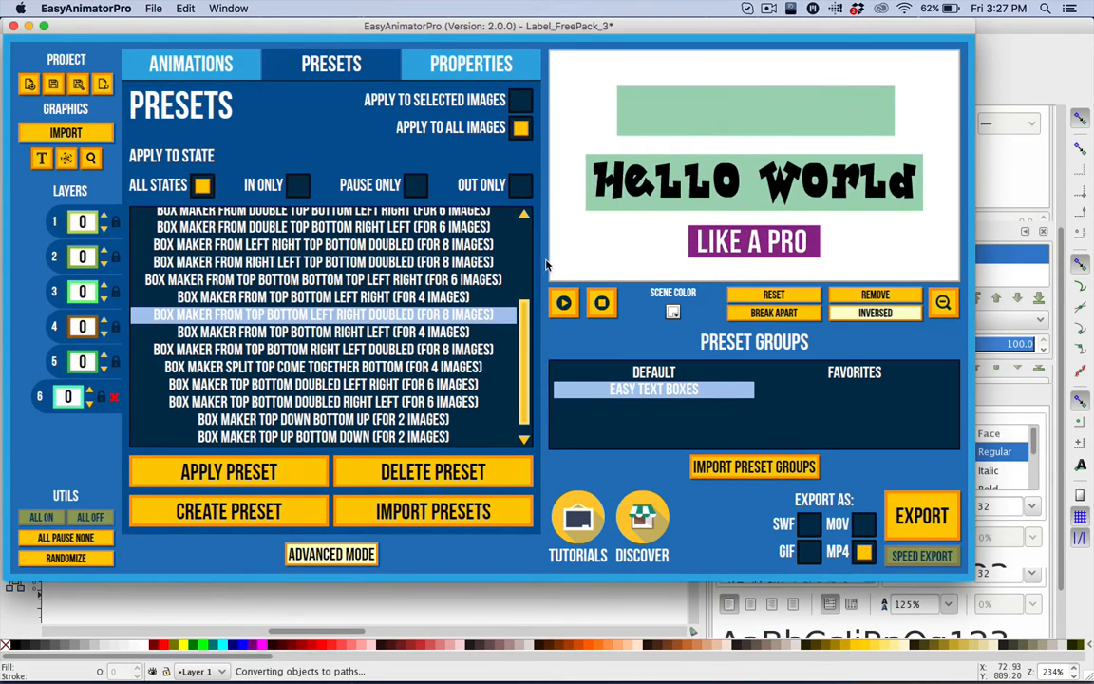
Move the upper green box beneath the Sample text in the layer order, and select the Sample, Hello World and Like A Pro texts to check their layers.
left_click(55, 256)
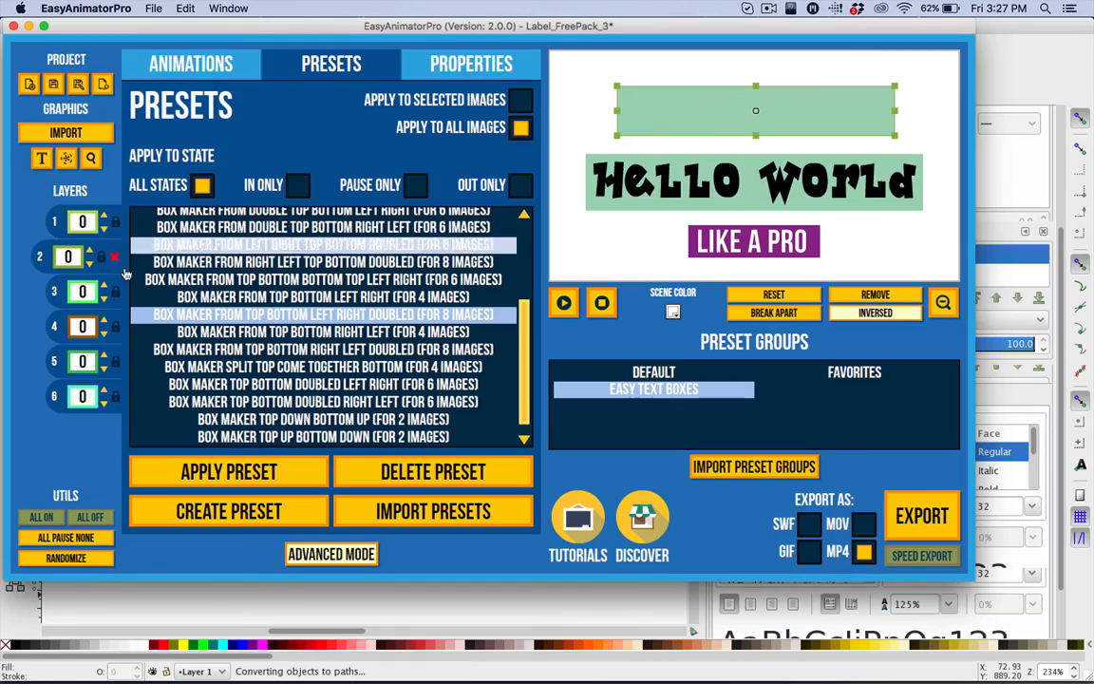
left_click_drag(34, 245, 51, 348)
left_click(663, 162)
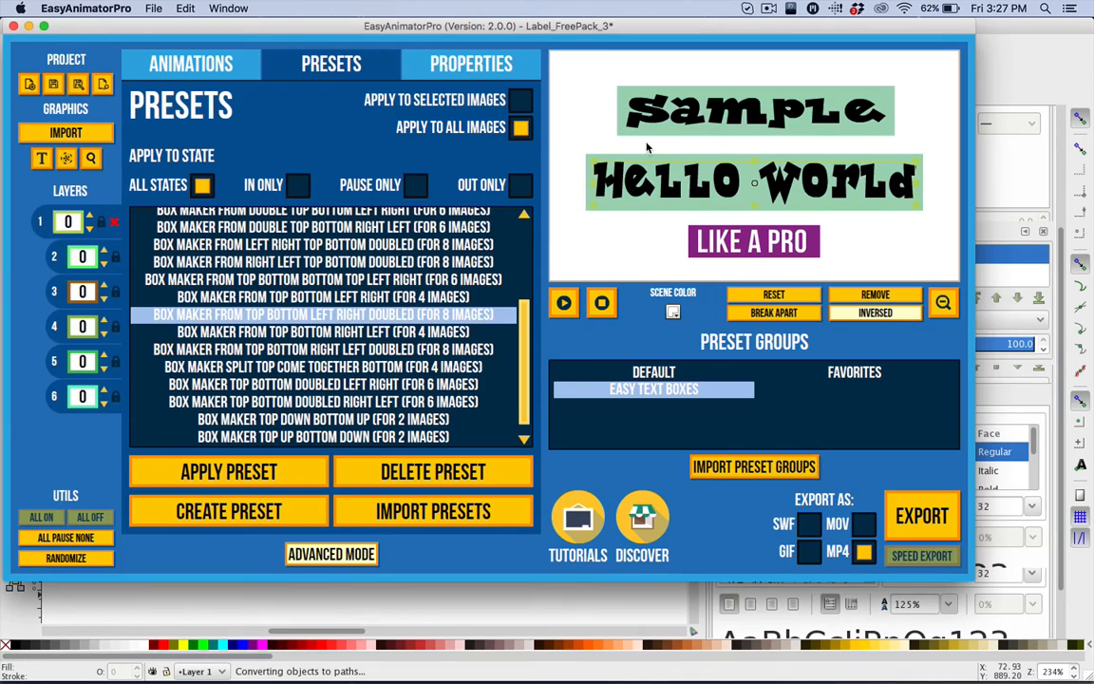
left_click(668, 112)
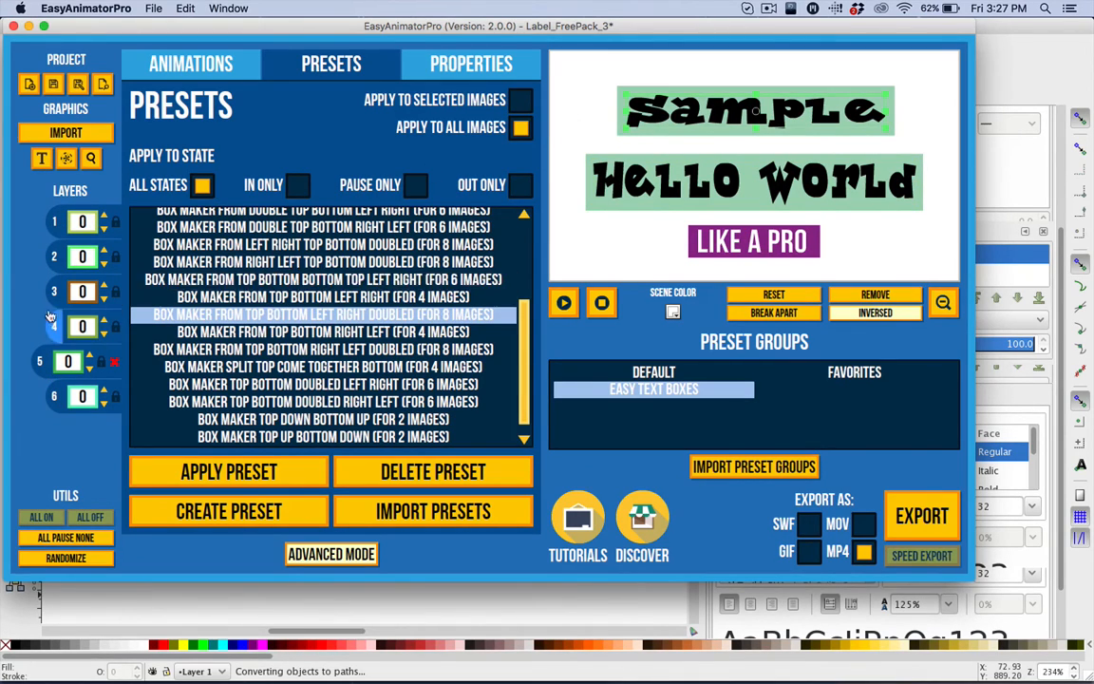
left_click(646, 185)
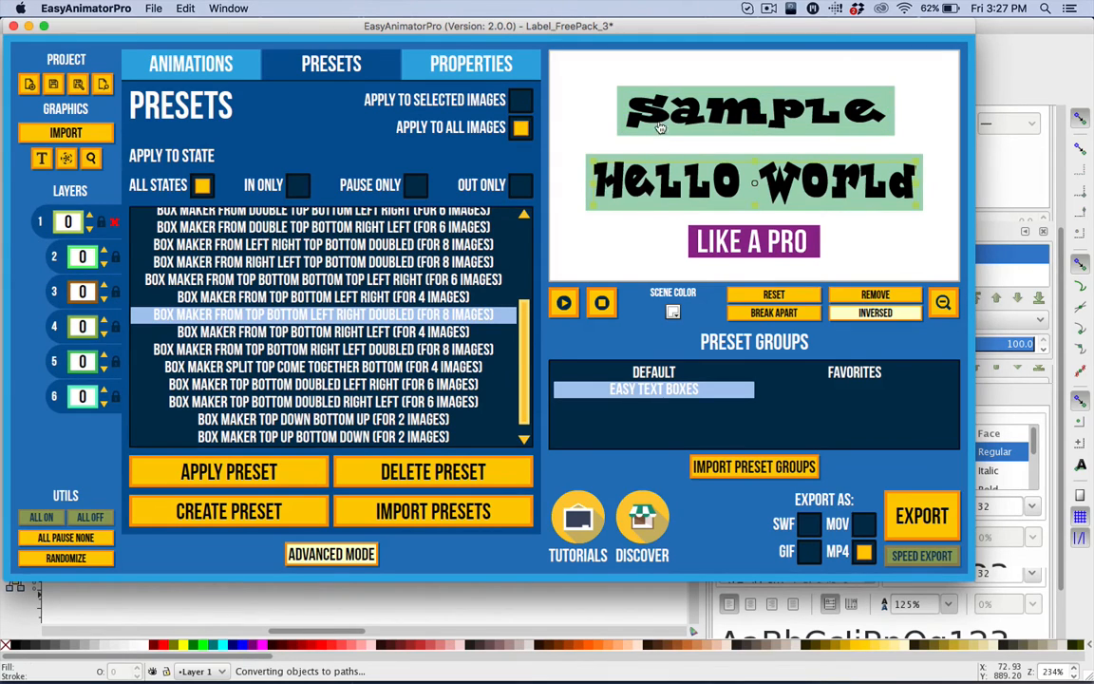
left_click(736, 244)
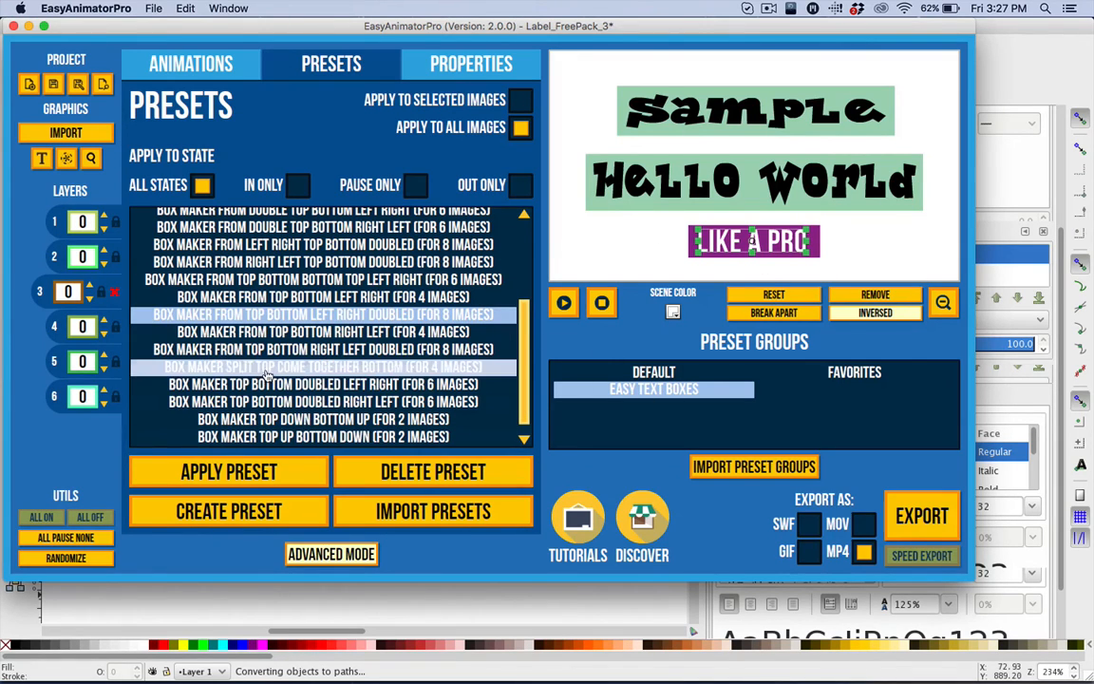
Apply the preset Box Maker Split Top Come Together Bottom (for 4 images) to all images, and select the upper green box.
left_click(235, 367)
left_click(226, 473)
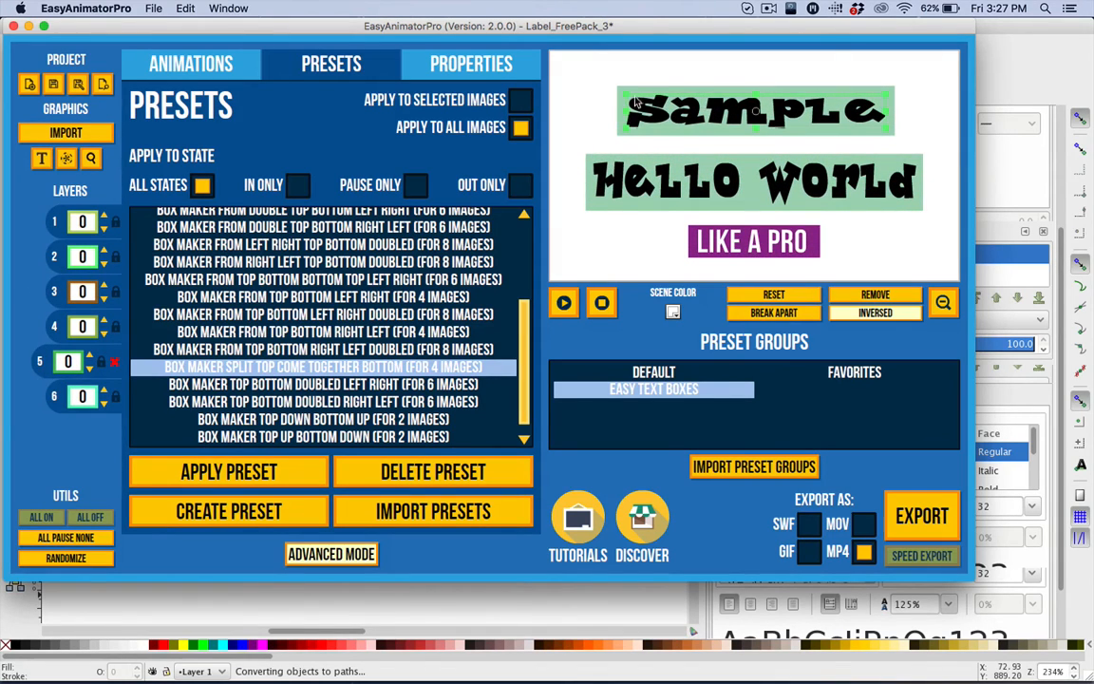
left_click(693, 93)
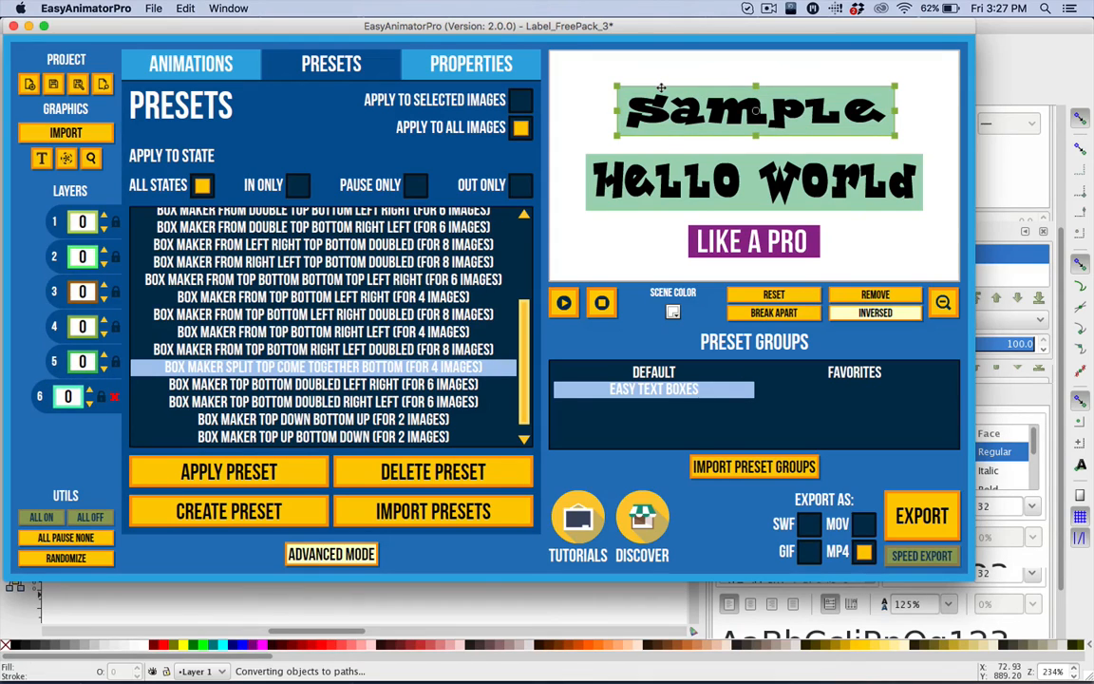